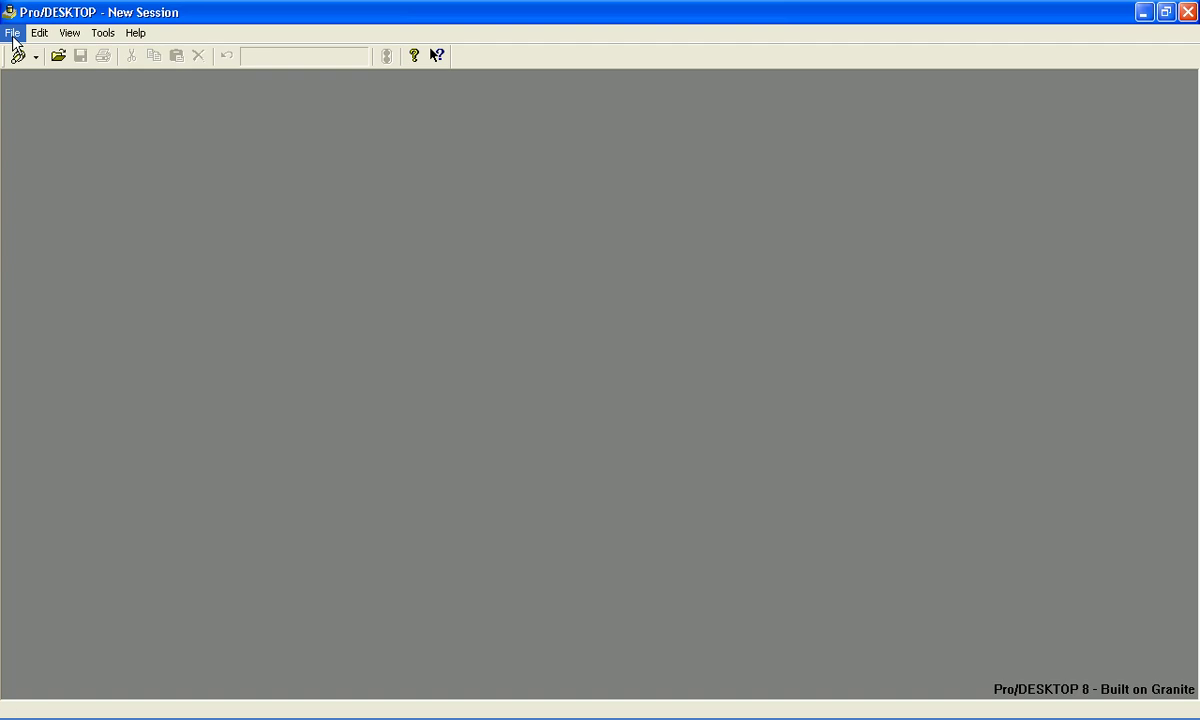
Step: Create a new design document and maximize its window
{"action": "mouse_move", "coordinate": [16, 58]}
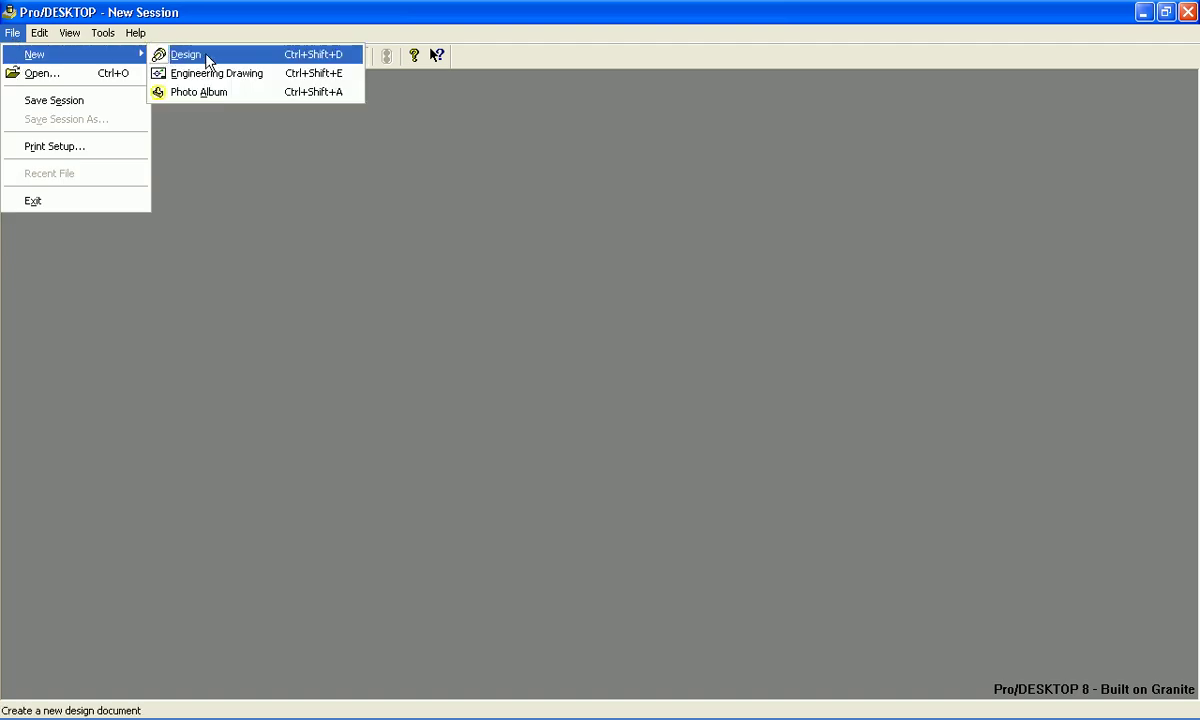
{"action": "left_click", "coordinate": [207, 56]}
{"action": "left_click_drag", "start_coordinate": [568, 220], "coordinate": [628, 160]}
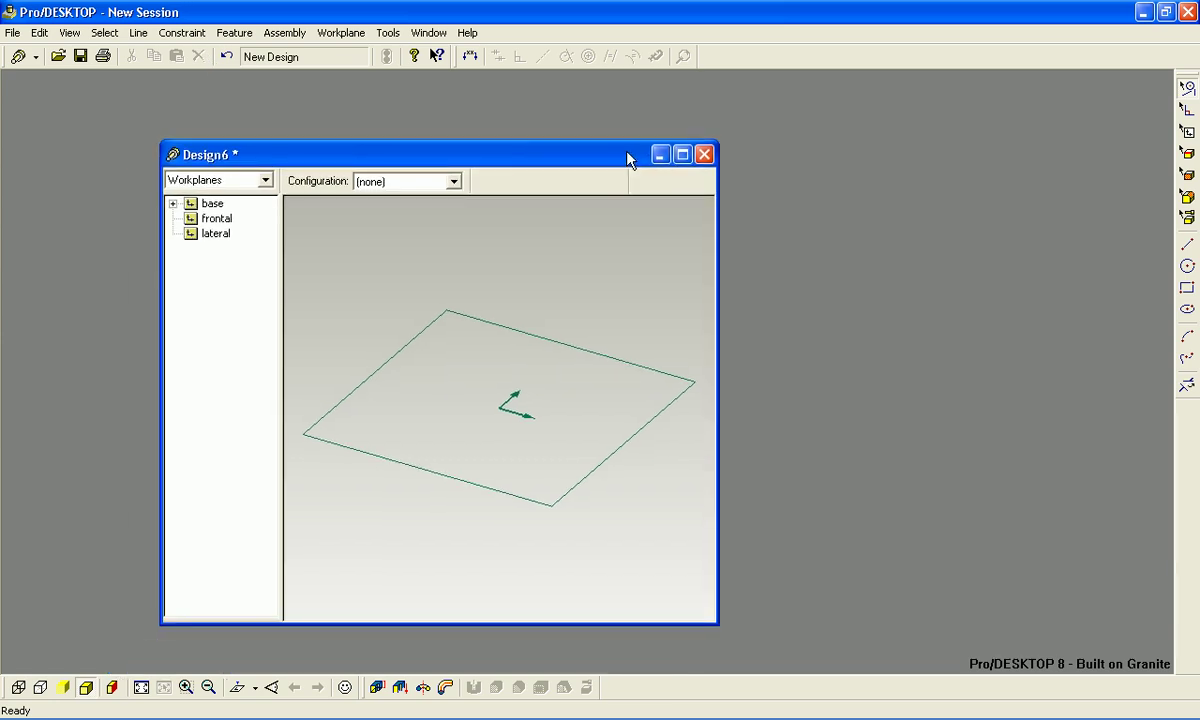
{"action": "left_click", "coordinate": [683, 156]}
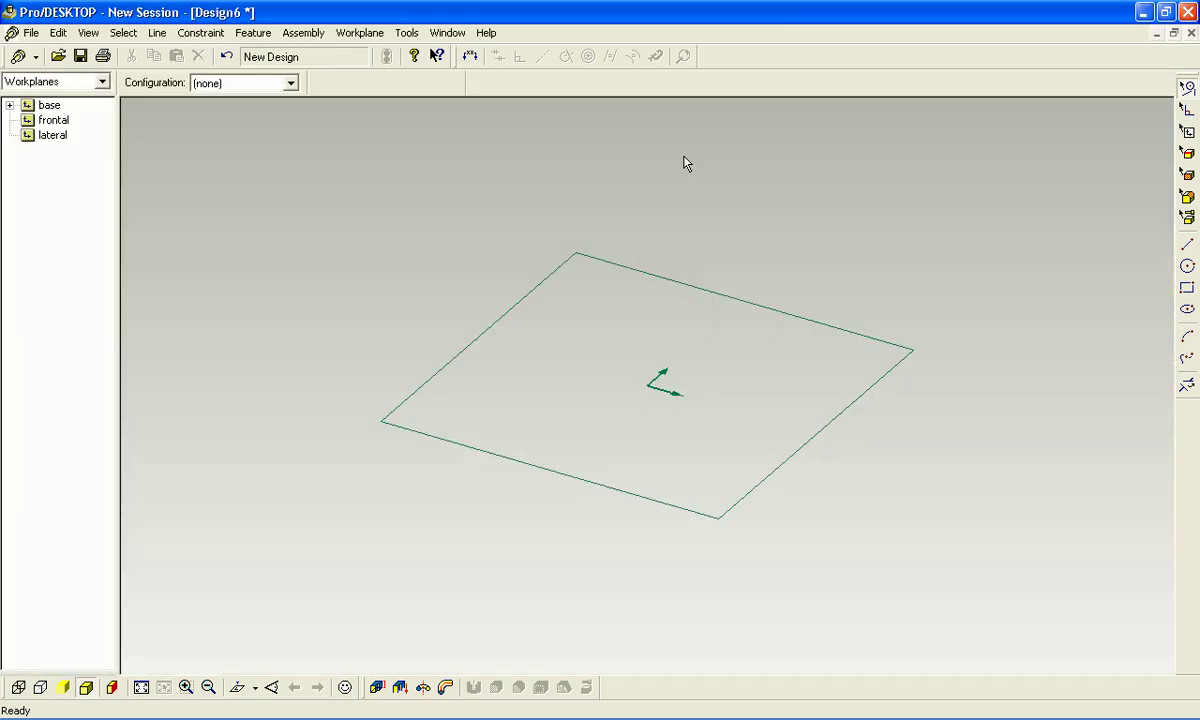
Step: Add a new sketch named "ฐาน" to the base workplane
{"action": "left_click", "coordinate": [9, 105]}
{"action": "left_click", "coordinate": [48, 105]}
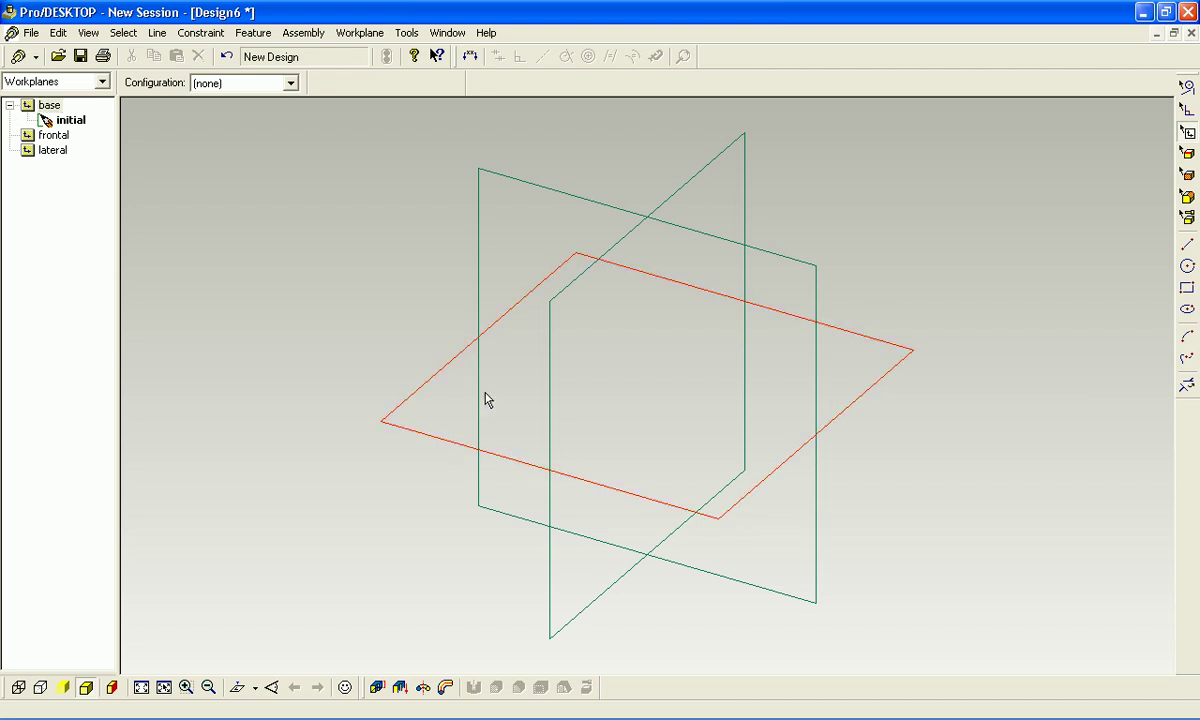
{"action": "right_click", "coordinate": [885, 349]}
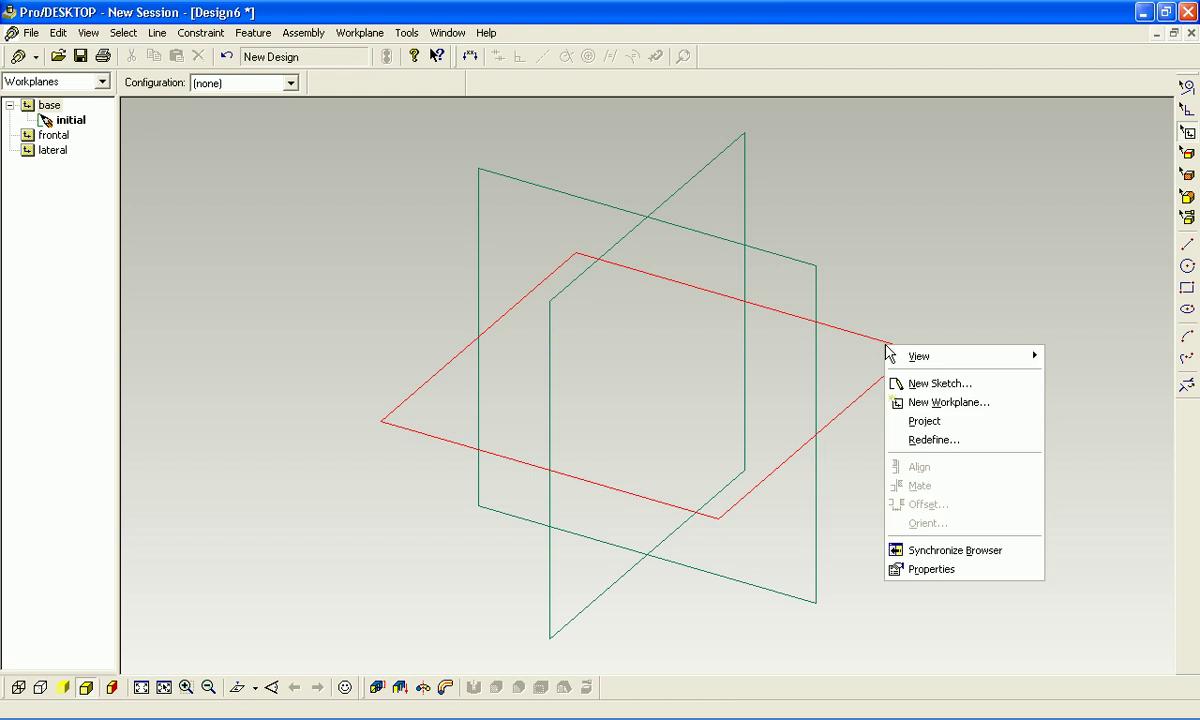
{"action": "left_click", "coordinate": [943, 391]}
{"action": "left_click_drag", "start_coordinate": [634, 234], "coordinate": [976, 266]}
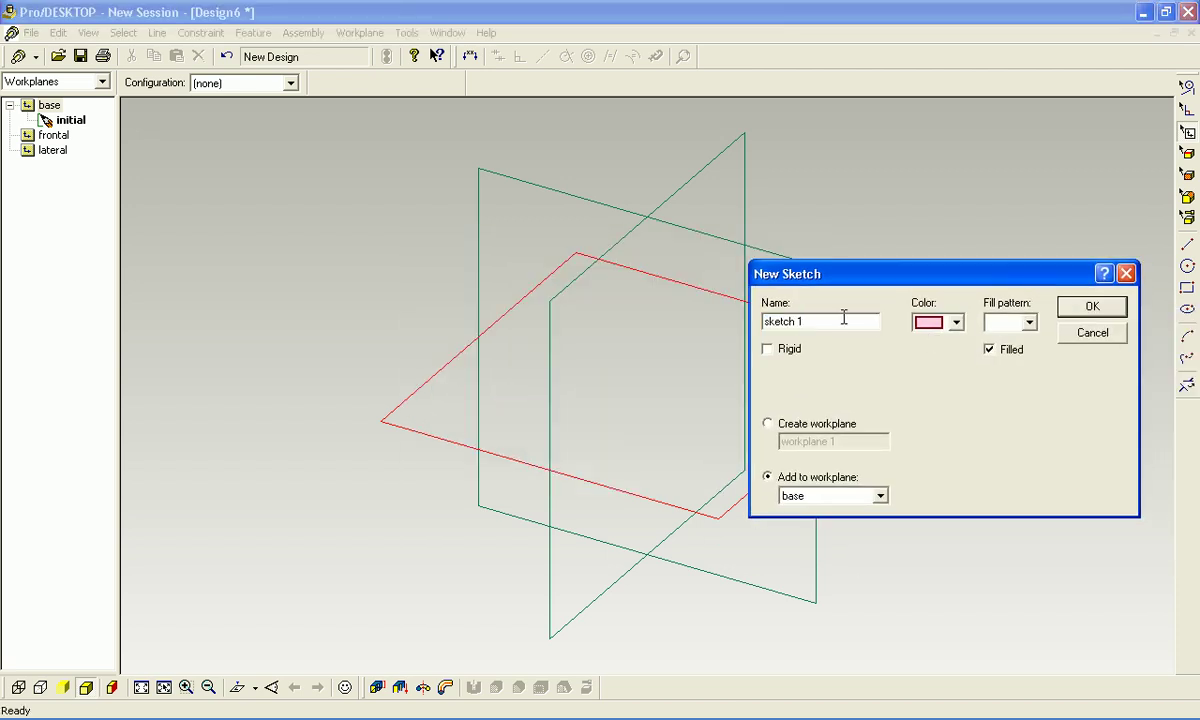
{"action": "type", "text": "ฐาน"}
{"action": "left_click", "coordinate": [1088, 309]}
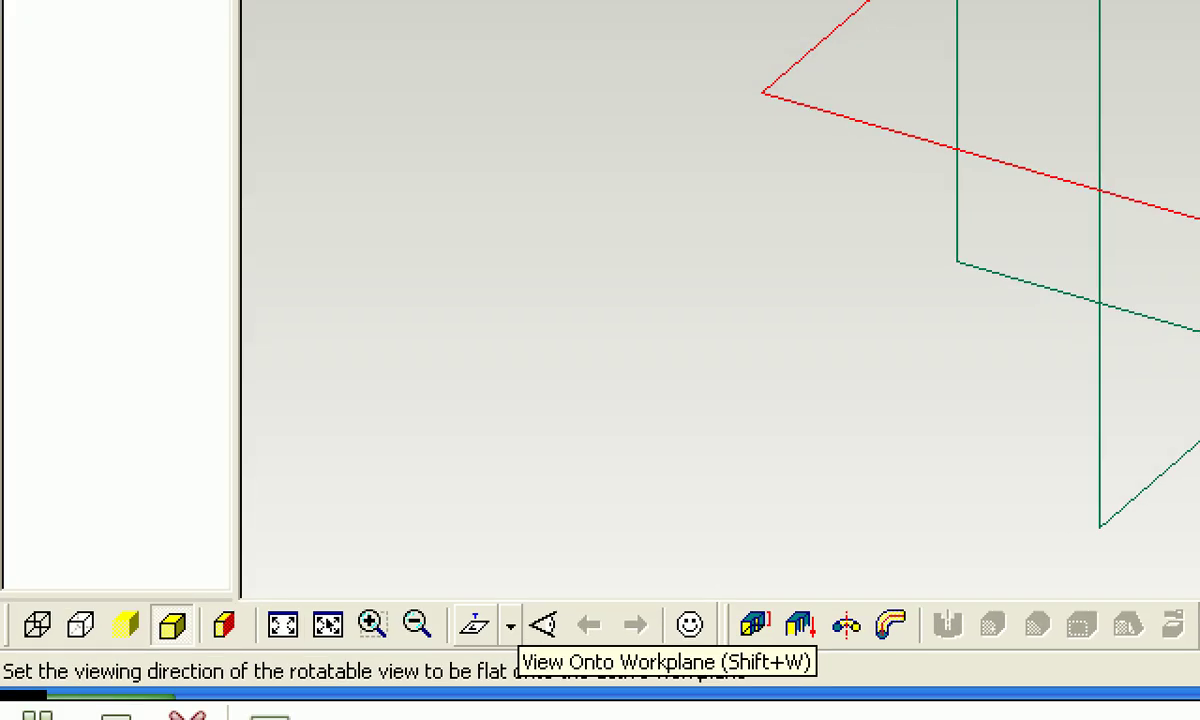
Step: Turn the view flat onto the base workplane
{"action": "mouse_move", "coordinate": [516, 590]}
{"action": "left_mouse_down"}
{"action": "mouse_move", "coordinate": [463, 580]}
{"action": "mouse_move", "coordinate": [436, 608]}
{"action": "mouse_move", "coordinate": [461, 647]}
{"action": "mouse_move", "coordinate": [491, 644]}
{"action": "mouse_move", "coordinate": [520, 598]}
{"action": "left_mouse_up"}
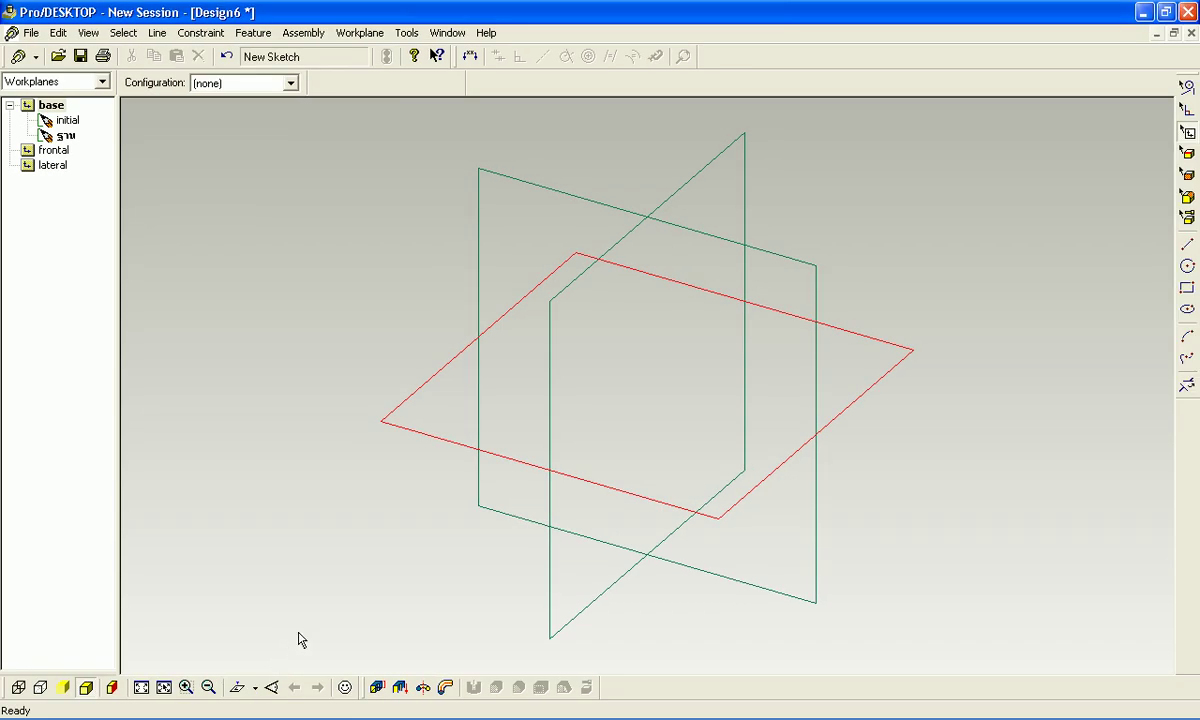
{"action": "key", "text": "ctrl+w"}
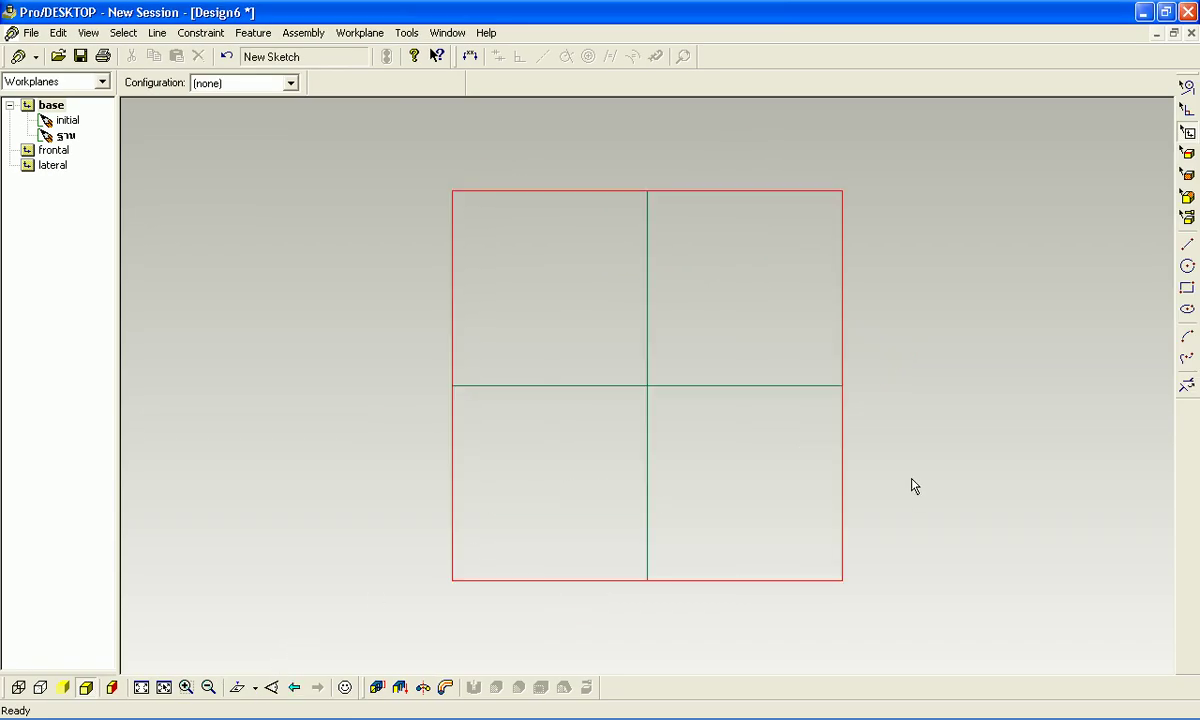
{"action": "scroll", "coordinate": [897, 476], "scroll_direction": "down", "scroll_amount": 3}
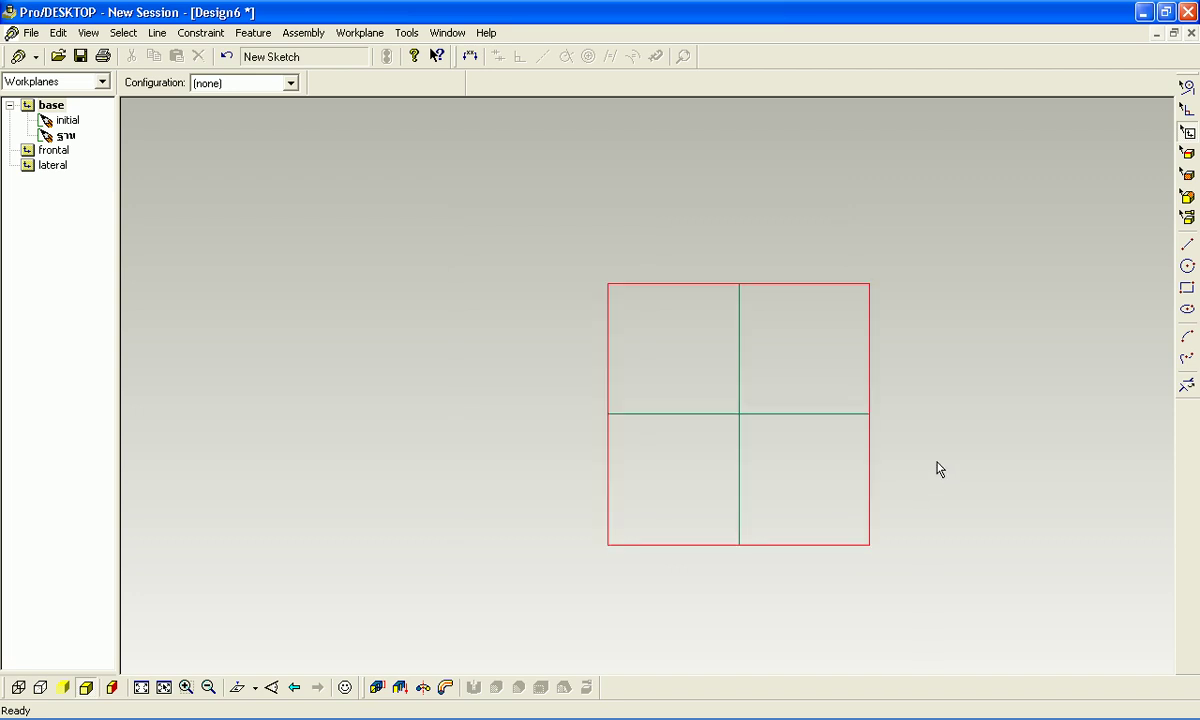
{"action": "scroll", "coordinate": [1088, 422], "scroll_direction": "up", "scroll_amount": 3}
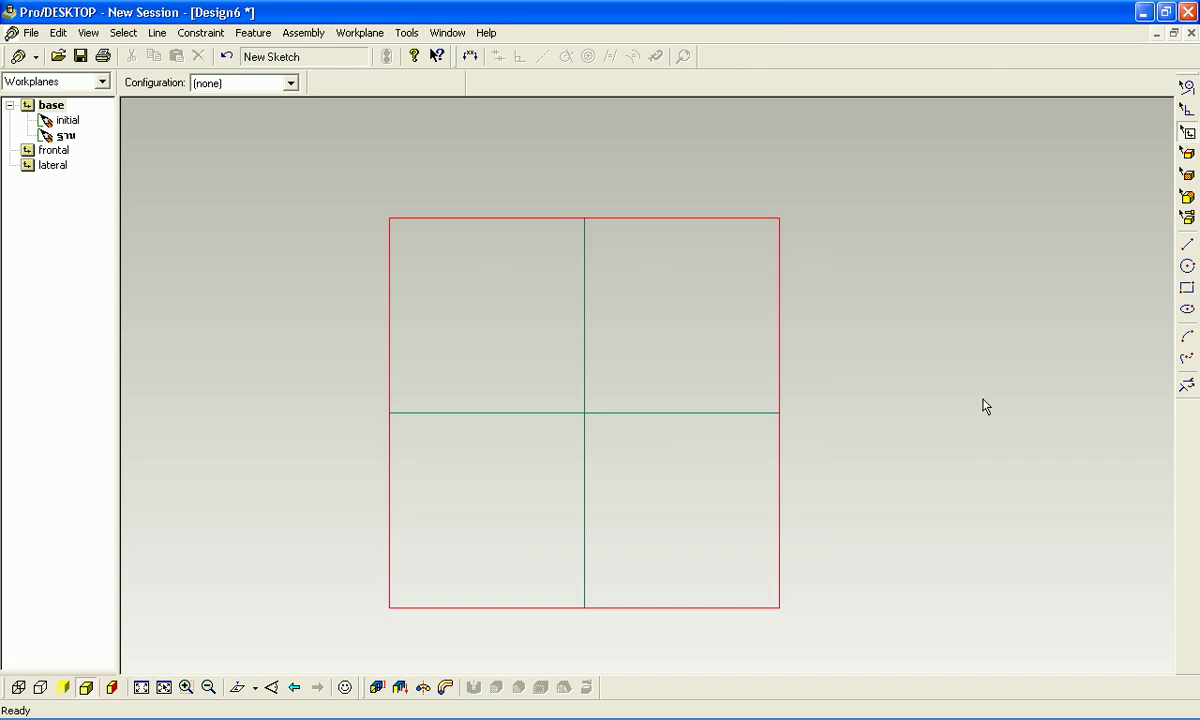
{"action": "left_click", "coordinate": [1188, 290]}
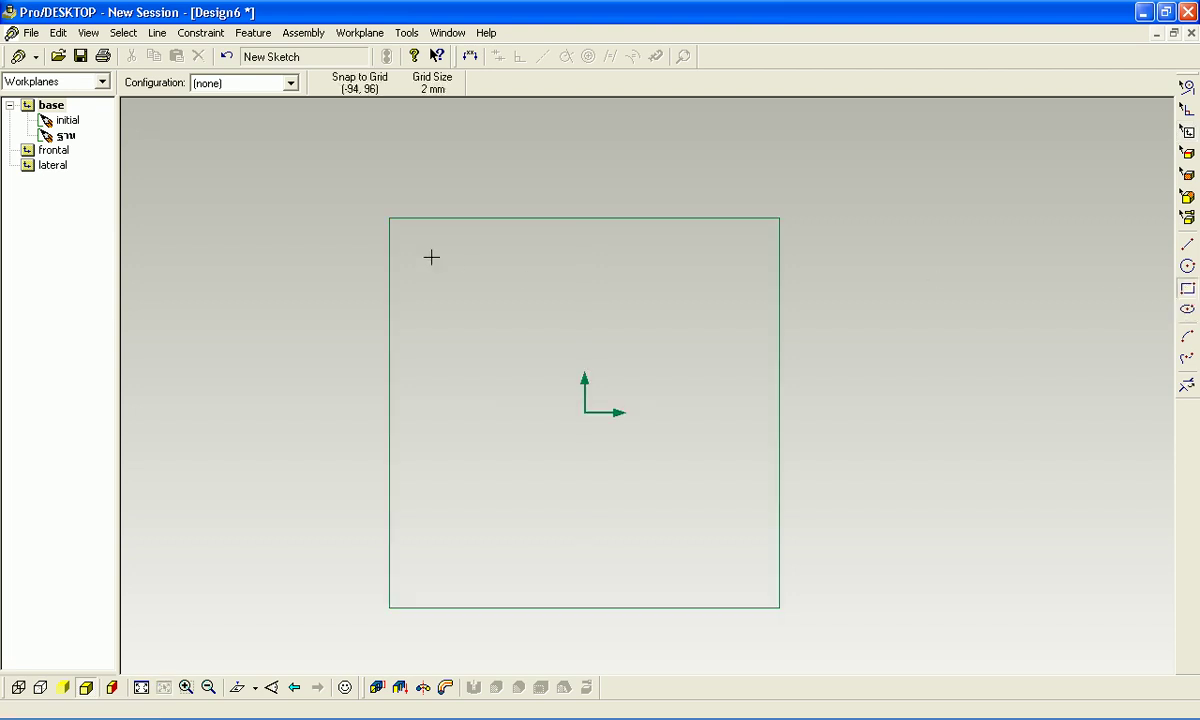
{"action": "left_click_drag", "start_coordinate": [388, 220], "coordinate": [948, 412]}
{"action": "key", "text": "ctrl+z"}
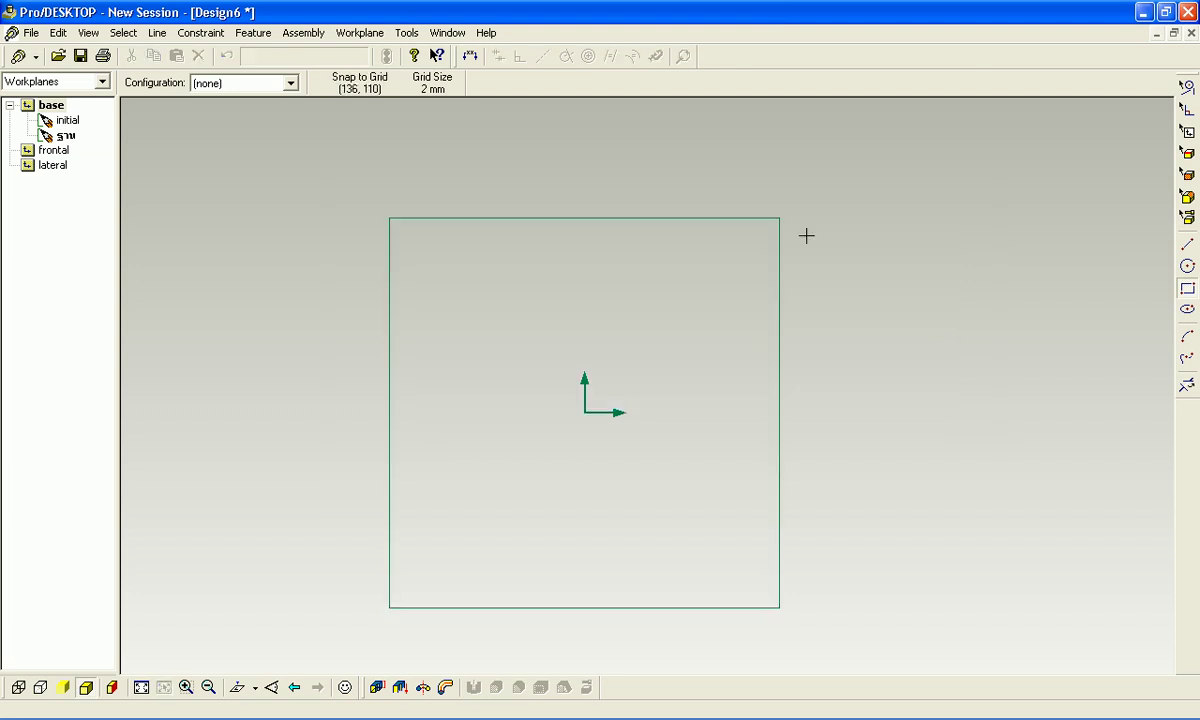
Step: Set both the model distance and paper distance units to Centimeters (cm)
{"action": "left_click", "coordinate": [408, 36]}
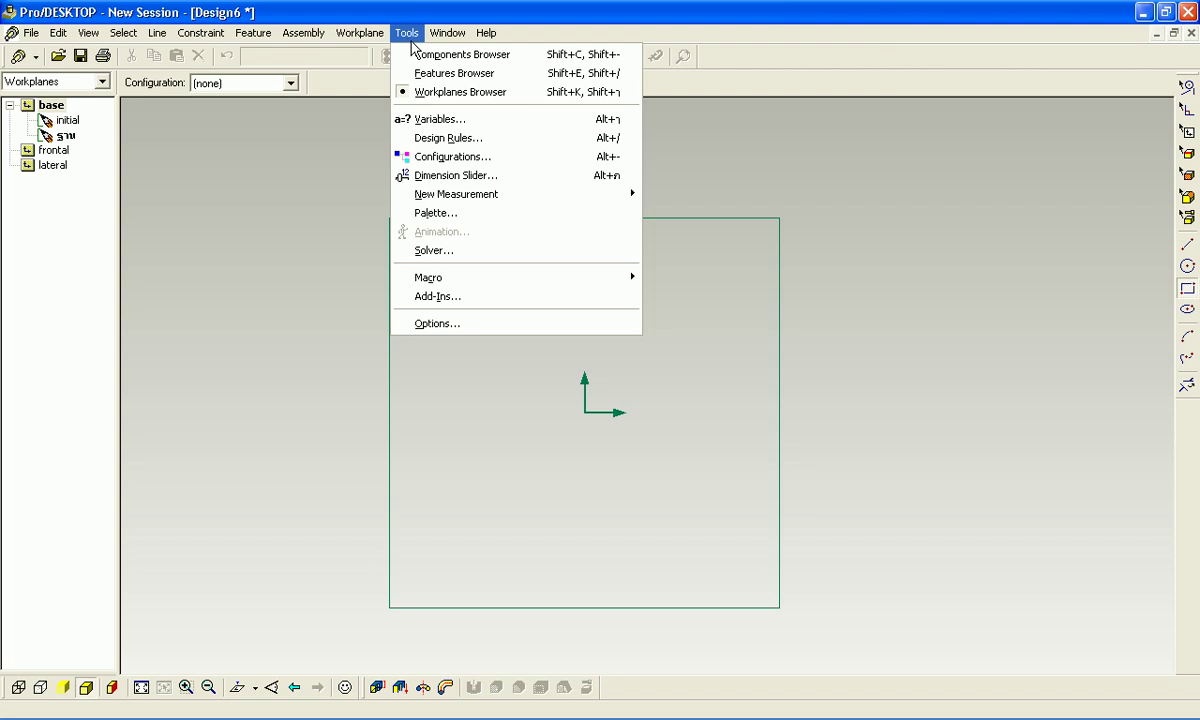
{"action": "left_click", "coordinate": [445, 324]}
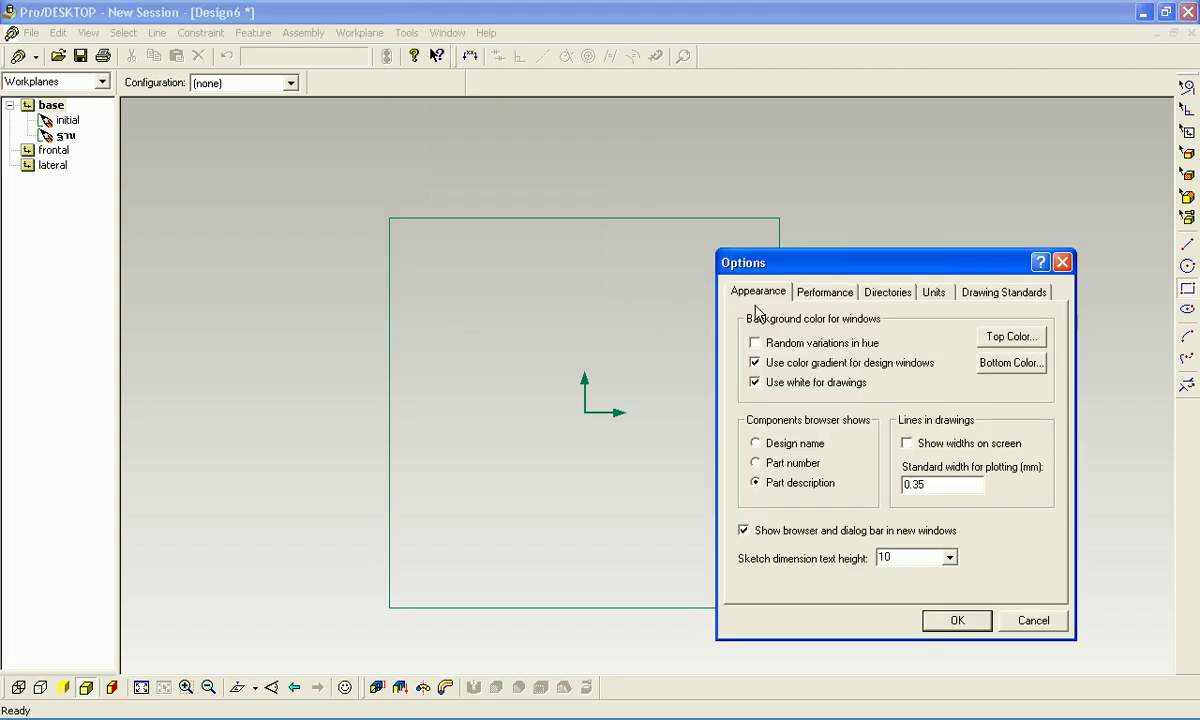
{"action": "left_click_drag", "start_coordinate": [816, 262], "coordinate": [646, 157]}
{"action": "left_click", "coordinate": [758, 188]}
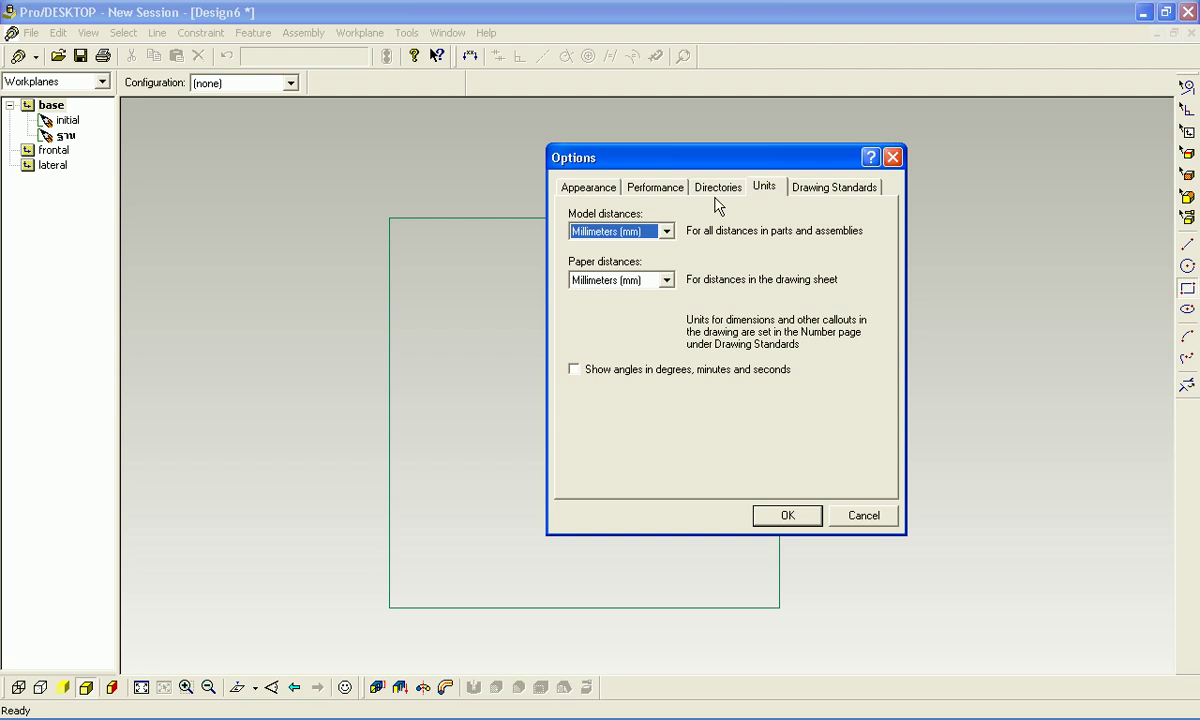
{"action": "left_click", "coordinate": [666, 232]}
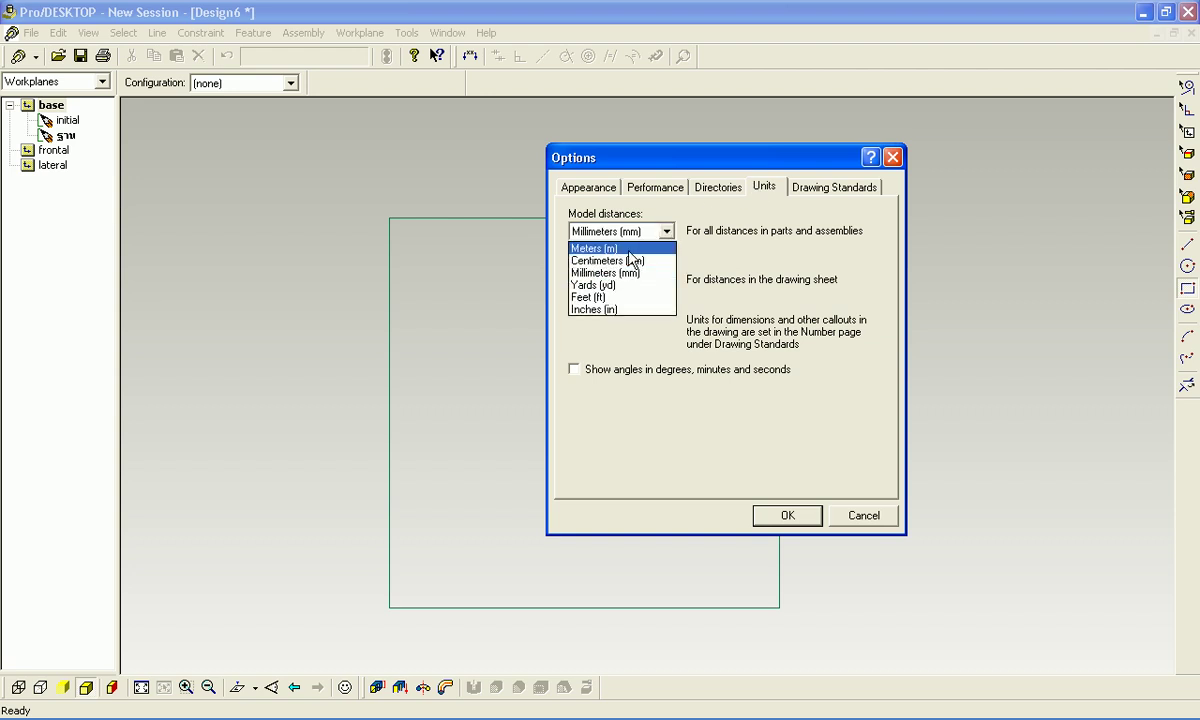
{"action": "left_click", "coordinate": [596, 258]}
{"action": "left_click", "coordinate": [666, 280]}
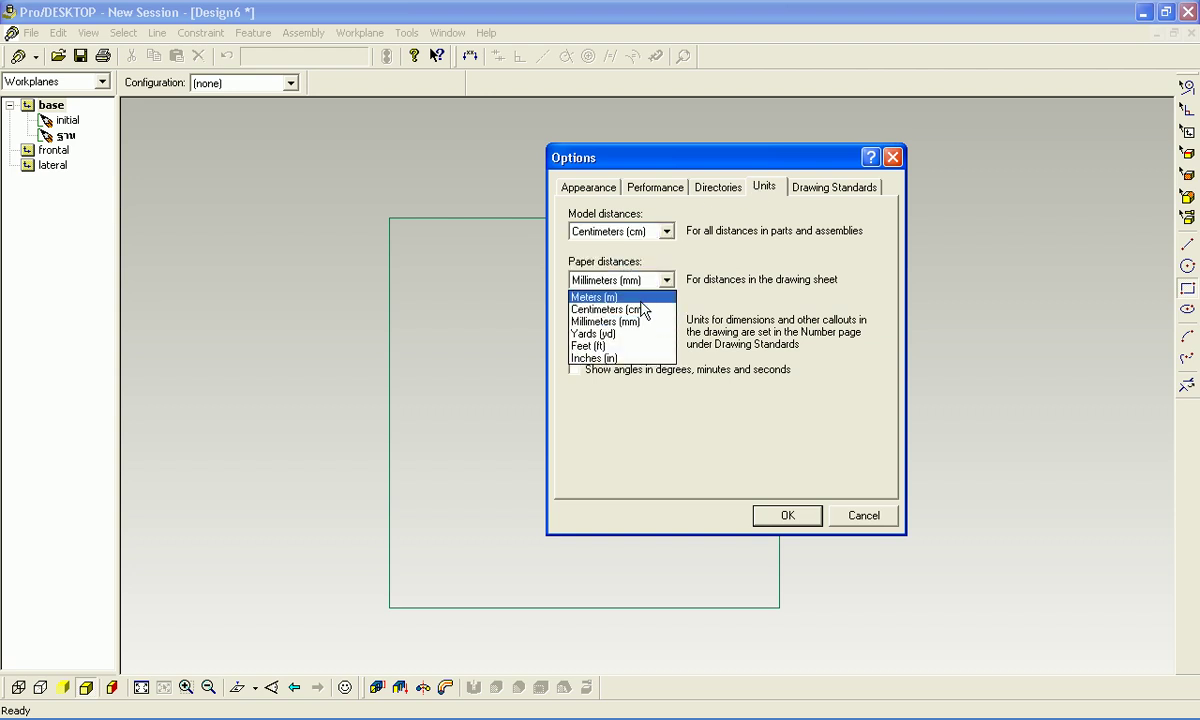
{"action": "left_click", "coordinate": [596, 292]}
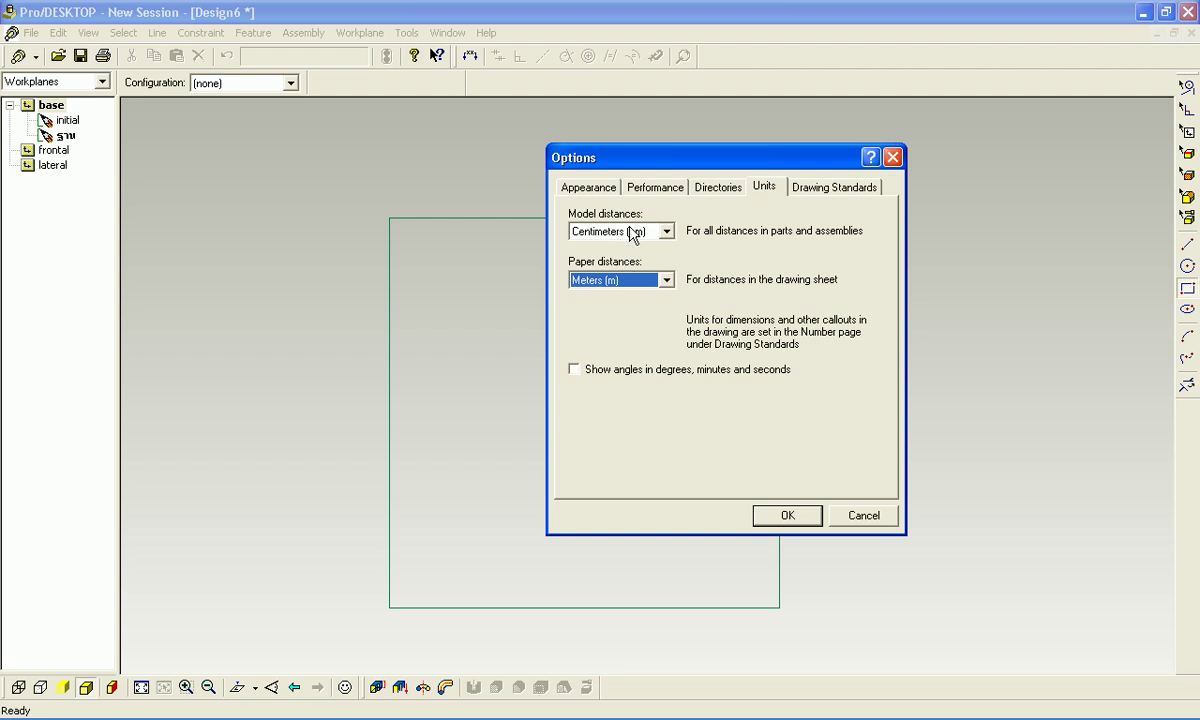
{"action": "left_click", "coordinate": [663, 282]}
{"action": "left_click", "coordinate": [664, 309]}
{"action": "left_click_drag", "start_coordinate": [704, 168], "coordinate": [675, 166]}
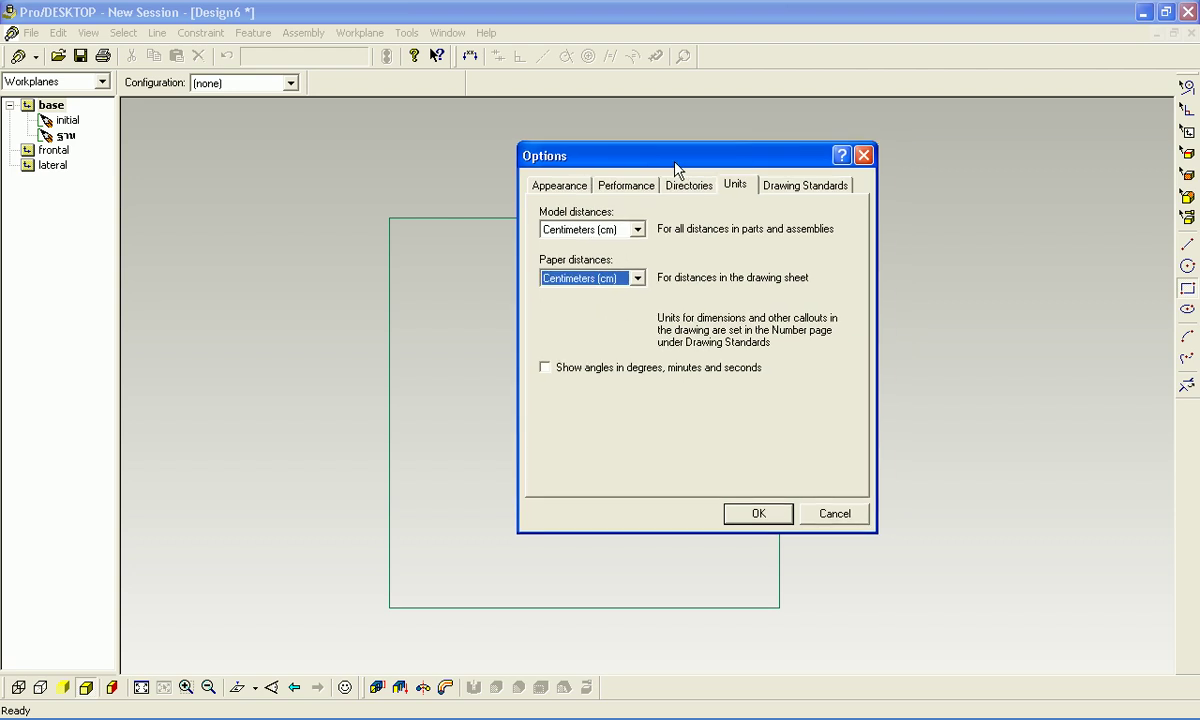
{"action": "left_click", "coordinate": [757, 514]}
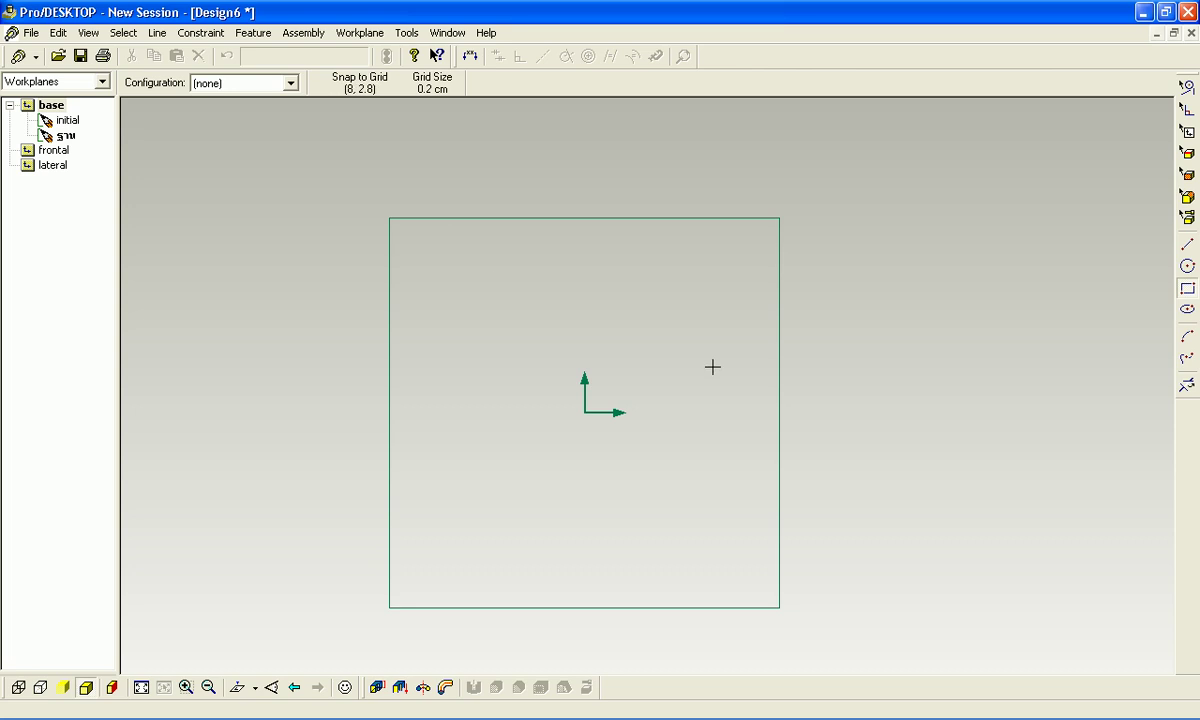
{"action": "scroll", "coordinate": [940, 402], "scroll_direction": "down", "scroll_amount": 3}
{"action": "scroll", "coordinate": [983, 402], "scroll_direction": "up", "scroll_amount": 3}
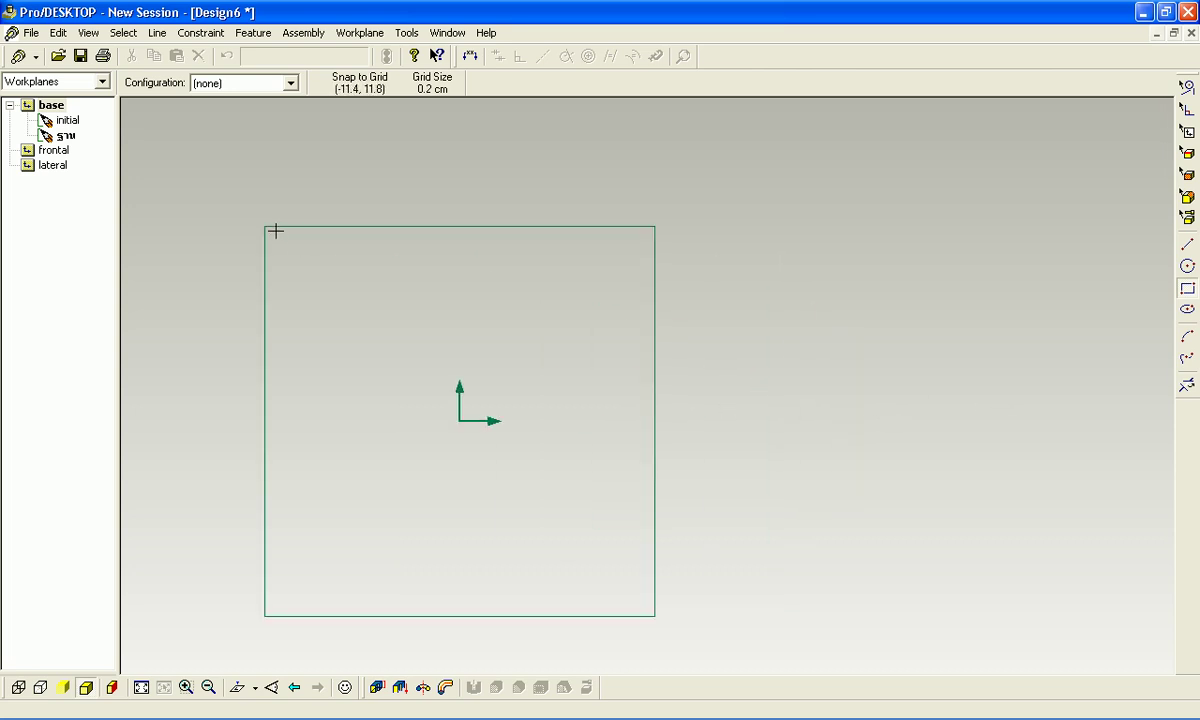
{"action": "mouse_move", "coordinate": [264, 226]}
{"action": "left_mouse_down"}
{"action": "mouse_move", "coordinate": [296, 286]}
{"action": "mouse_move", "coordinate": [458, 426]}
{"action": "mouse_move", "coordinate": [777, 619]}
{"action": "mouse_move", "coordinate": [1145, 618]}
{"action": "mouse_move", "coordinate": [1171, 543]}
{"action": "mouse_move", "coordinate": [1028, 589]}
{"action": "left_mouse_up"}
{"action": "key", "text": "ctrl+z"}
{"action": "scroll", "coordinate": [906, 531], "scroll_direction": "up", "scroll_amount": 1}
{"action": "scroll", "coordinate": [906, 531], "scroll_direction": "down", "scroll_amount": 5}
{"action": "scroll", "coordinate": [1007, 595], "scroll_direction": "up", "scroll_amount": 2}
{"action": "scroll", "coordinate": [1130, 495], "scroll_direction": "up", "scroll_amount": 1}
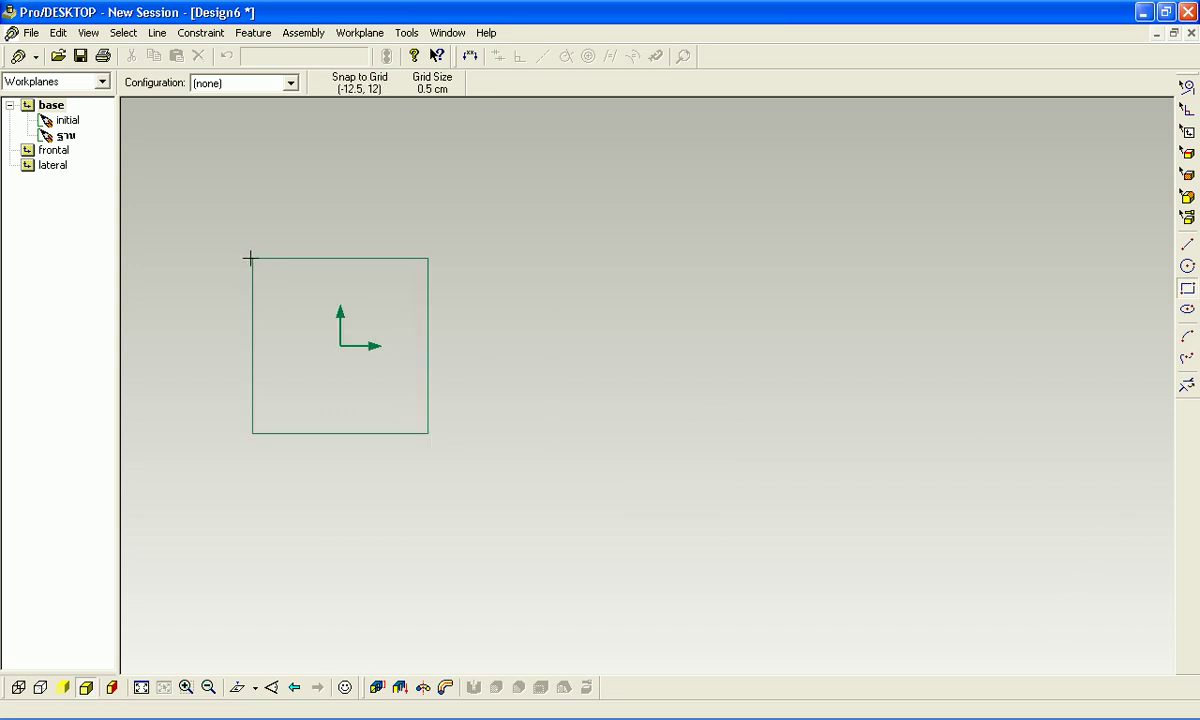
{"action": "left_click_drag", "start_coordinate": [251, 258], "coordinate": [279, 314]}
{"action": "mouse_move", "coordinate": [340, 404]}
{"action": "left_mouse_down"}
{"action": "mouse_move", "coordinate": [410, 437]}
{"action": "mouse_move", "coordinate": [533, 386]}
{"action": "left_mouse_up"}
{"action": "key", "text": "ctrl+z"}
Step: Delete all four line segments of the small rectangle near the workplane's upper-left corner
{"action": "left_click", "coordinate": [1187, 385]}
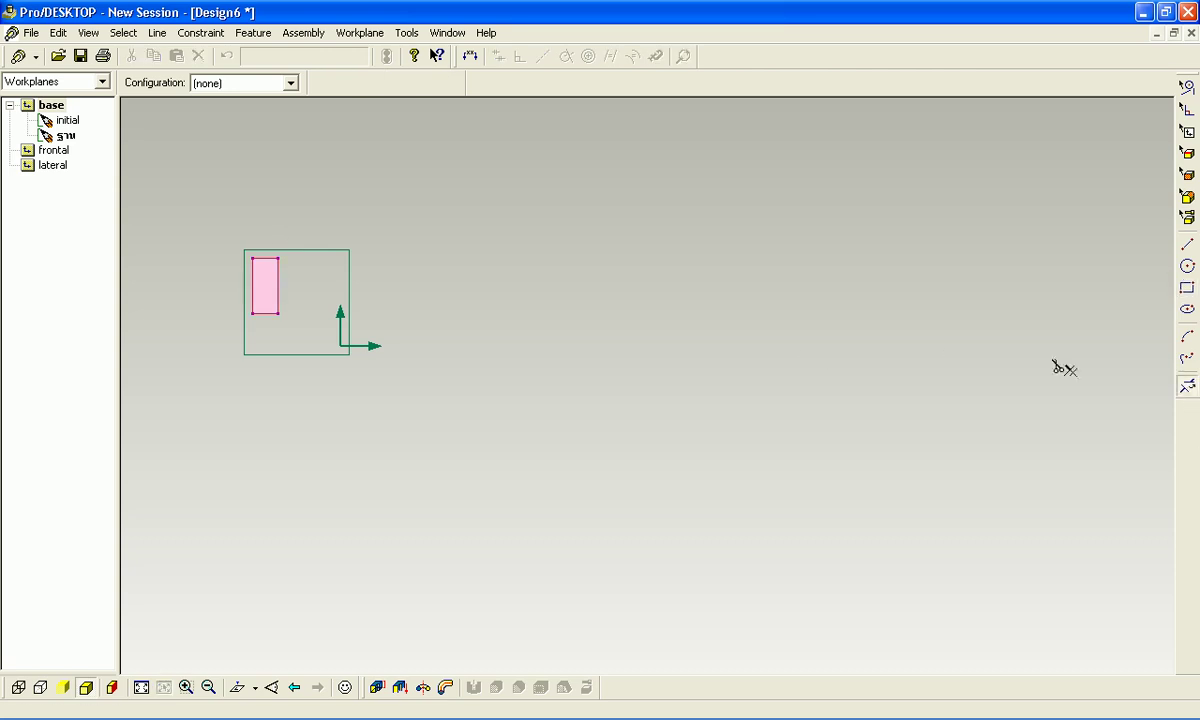
{"action": "left_click", "coordinate": [279, 303]}
{"action": "left_click", "coordinate": [272, 315]}
{"action": "left_click", "coordinate": [252, 292]}
{"action": "left_click", "coordinate": [268, 262]}
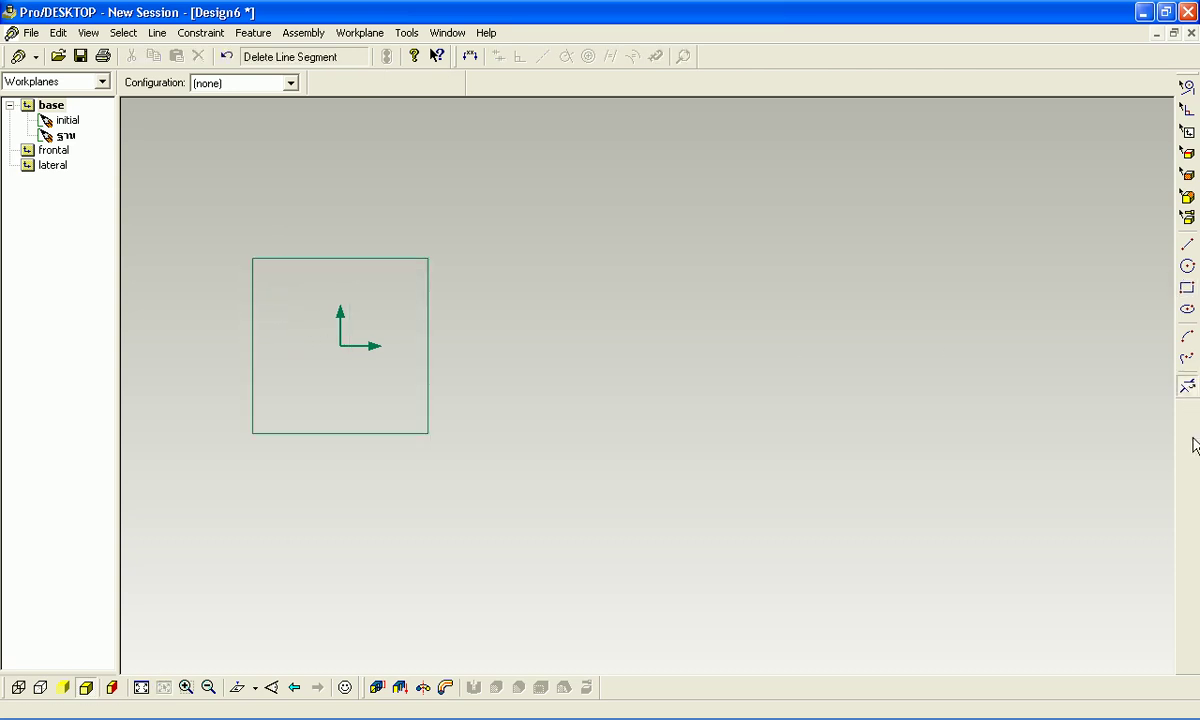
Step: Draw a 120 x 30 cm rectangle starting from the point (-12, 12) at the workplane's upper-left corner
{"action": "left_click", "coordinate": [1187, 288]}
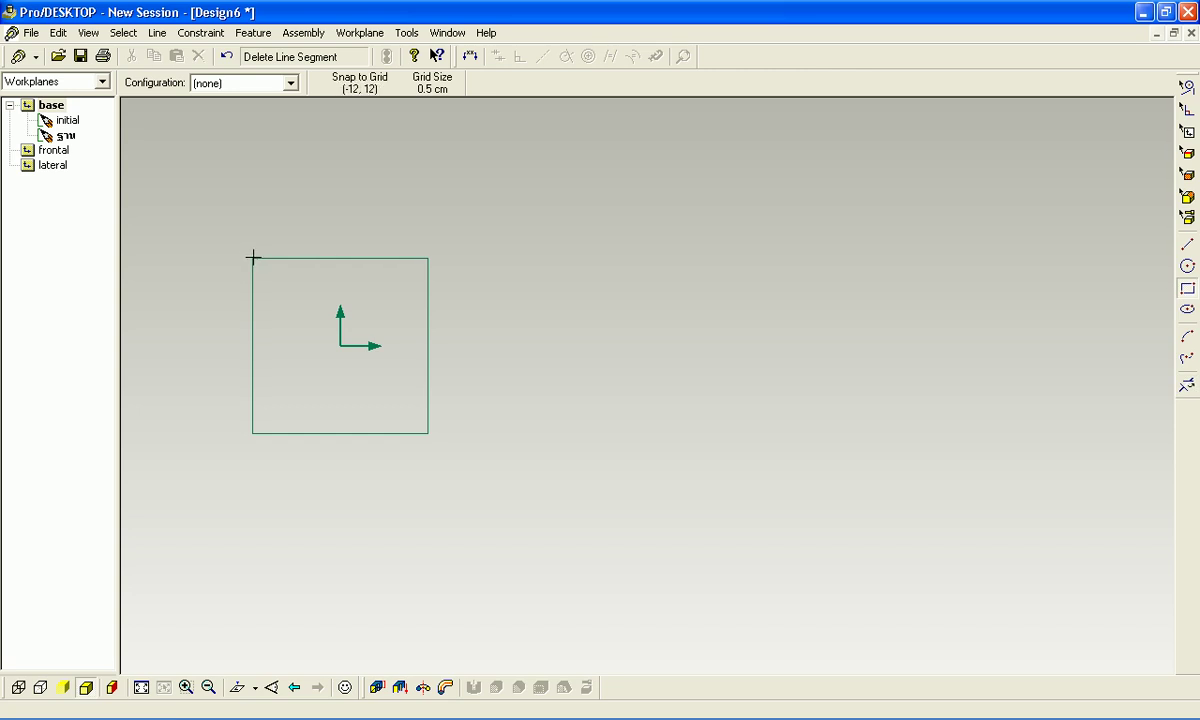
{"action": "left_click_drag", "start_coordinate": [252, 258], "coordinate": [1092, 433]}
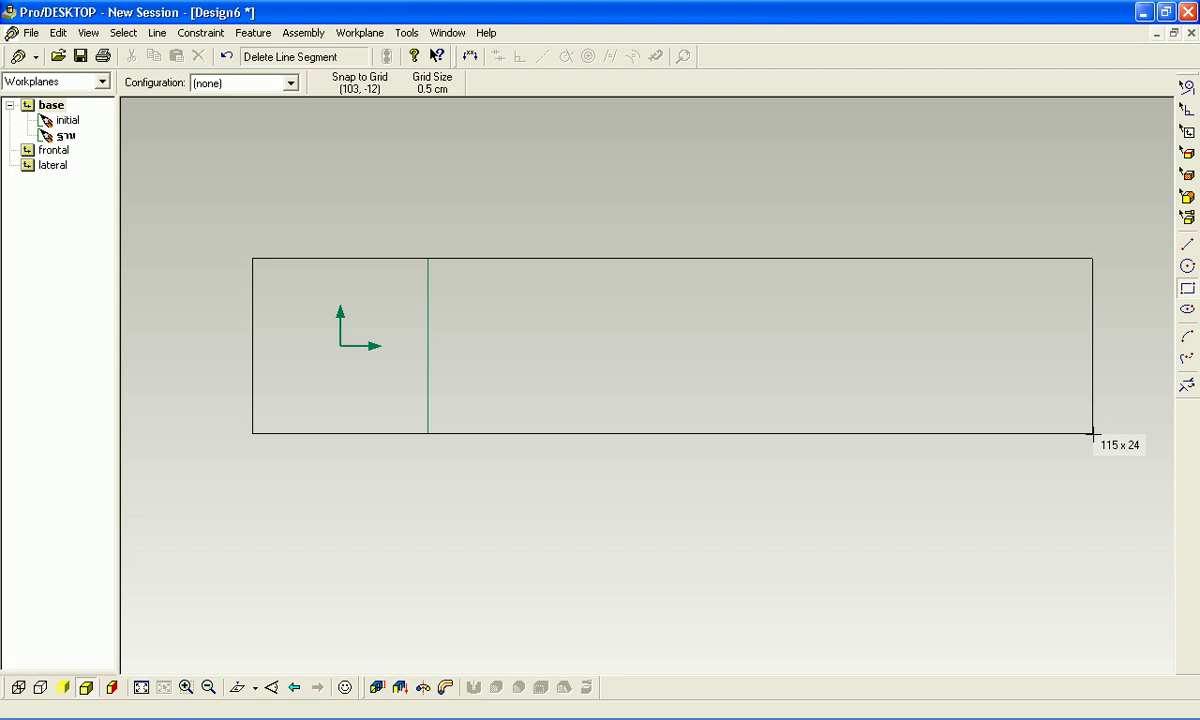
{"action": "left_click_drag", "start_coordinate": [1092, 433], "coordinate": [1129, 477]}
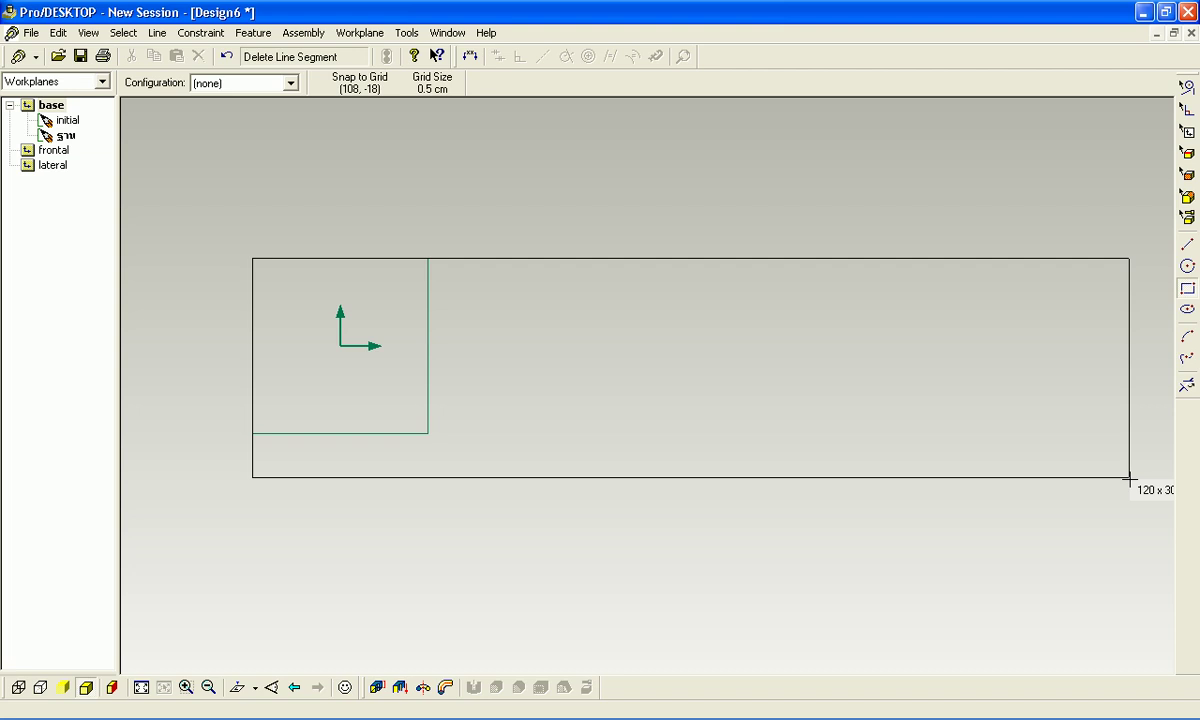
{"action": "left_click_drag", "start_coordinate": [1129, 477], "coordinate": [1129, 477]}
{"action": "scroll", "coordinate": [1061, 485], "scroll_direction": "down", "scroll_amount": 3}
{"action": "scroll", "coordinate": [1109, 493], "scroll_direction": "up", "scroll_amount": 2}
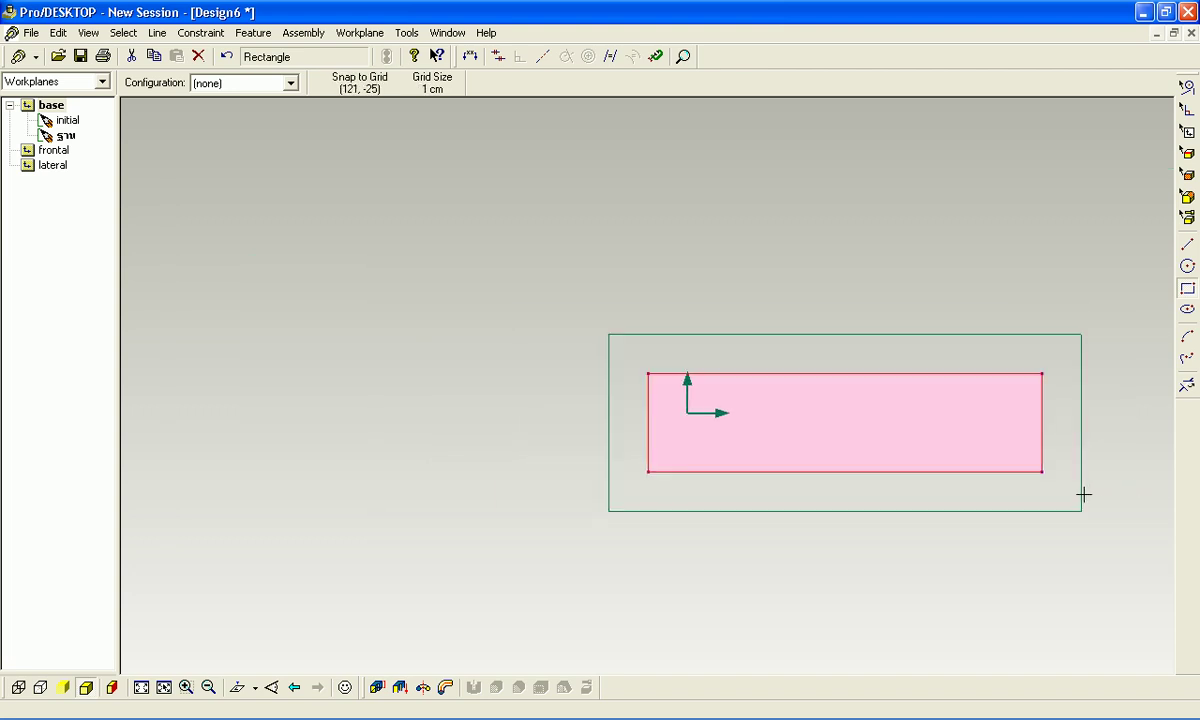
{"action": "scroll", "coordinate": [1084, 494], "scroll_direction": "up", "scroll_amount": 2}
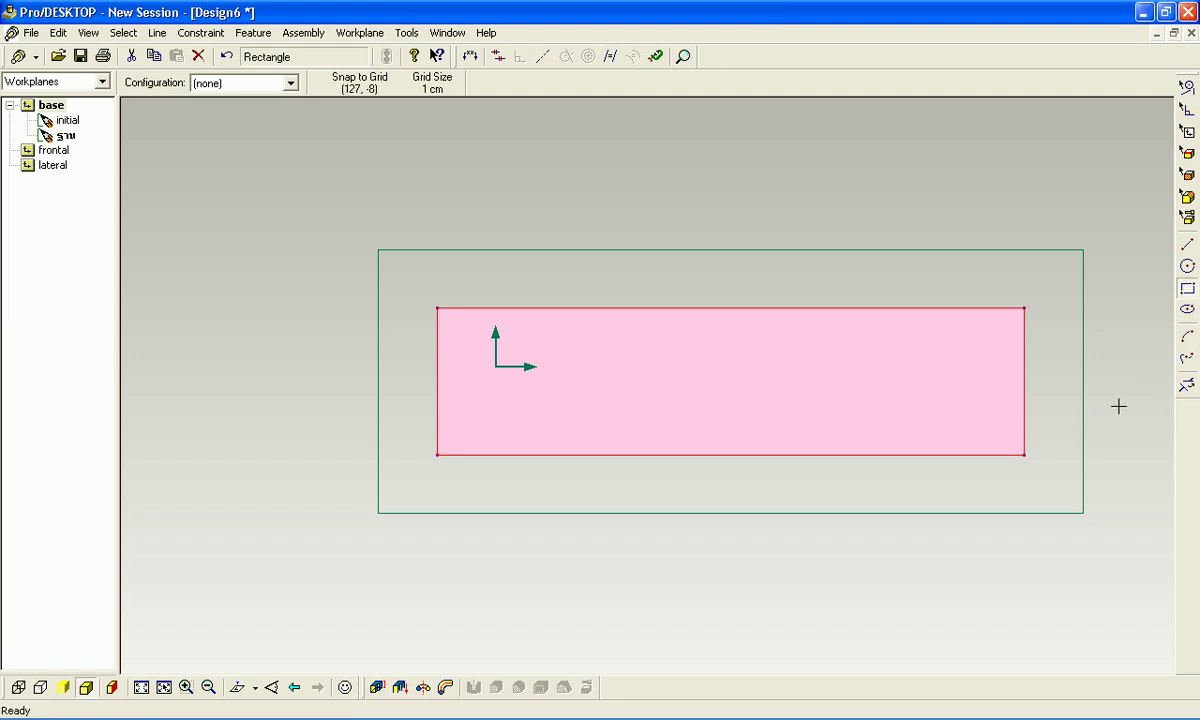
Step: Move the rectangle's lower edge down to Y = -30 cm
{"action": "left_click", "coordinate": [1187, 88]}
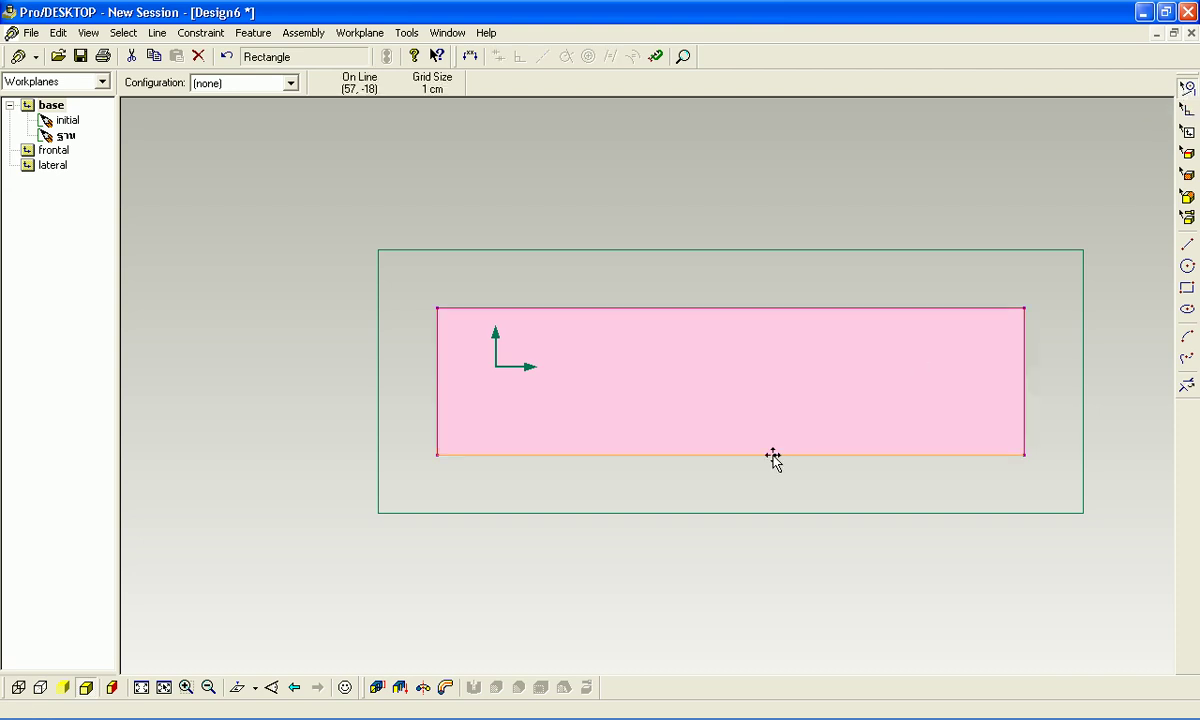
{"action": "mouse_move", "coordinate": [773, 455]}
{"action": "left_mouse_down"}
{"action": "mouse_move", "coordinate": [774, 494]}
{"action": "mouse_move", "coordinate": [772, 440]}
{"action": "mouse_move", "coordinate": [772, 513]}
{"action": "mouse_move", "coordinate": [772, 439]}
{"action": "left_mouse_up"}
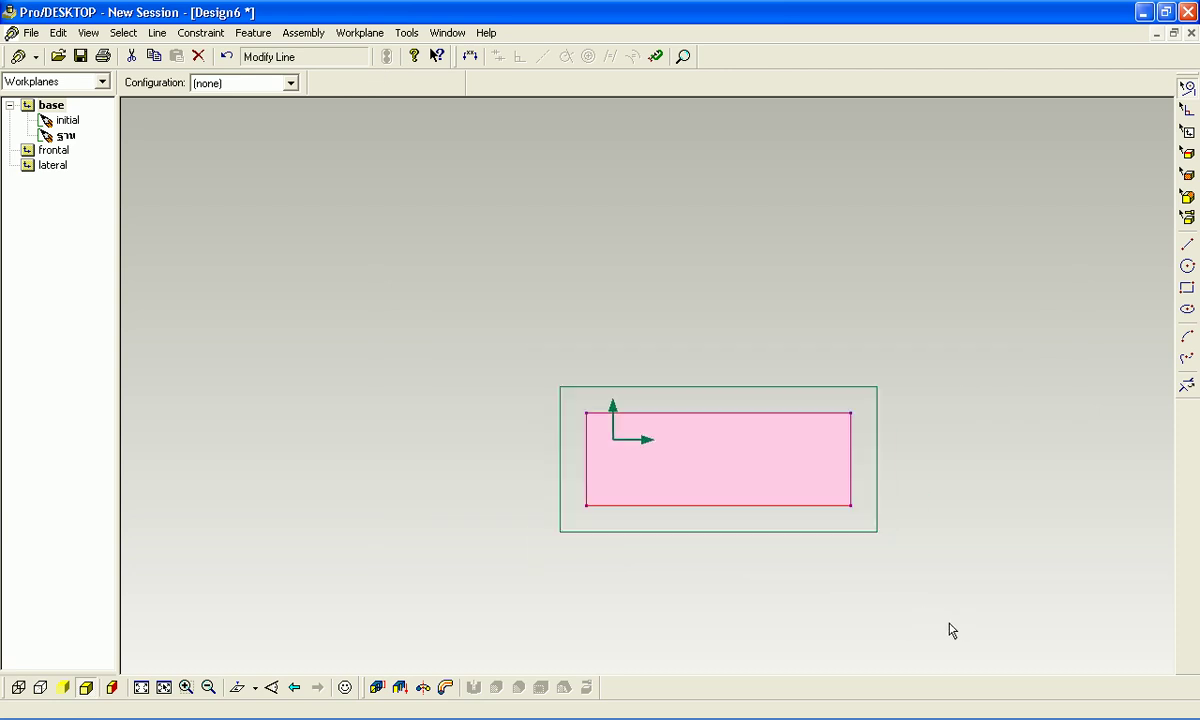
{"action": "scroll", "coordinate": [846, 544], "scroll_direction": "up", "scroll_amount": 2}
{"action": "scroll", "coordinate": [680, 485], "scroll_direction": "down", "scroll_amount": 3}
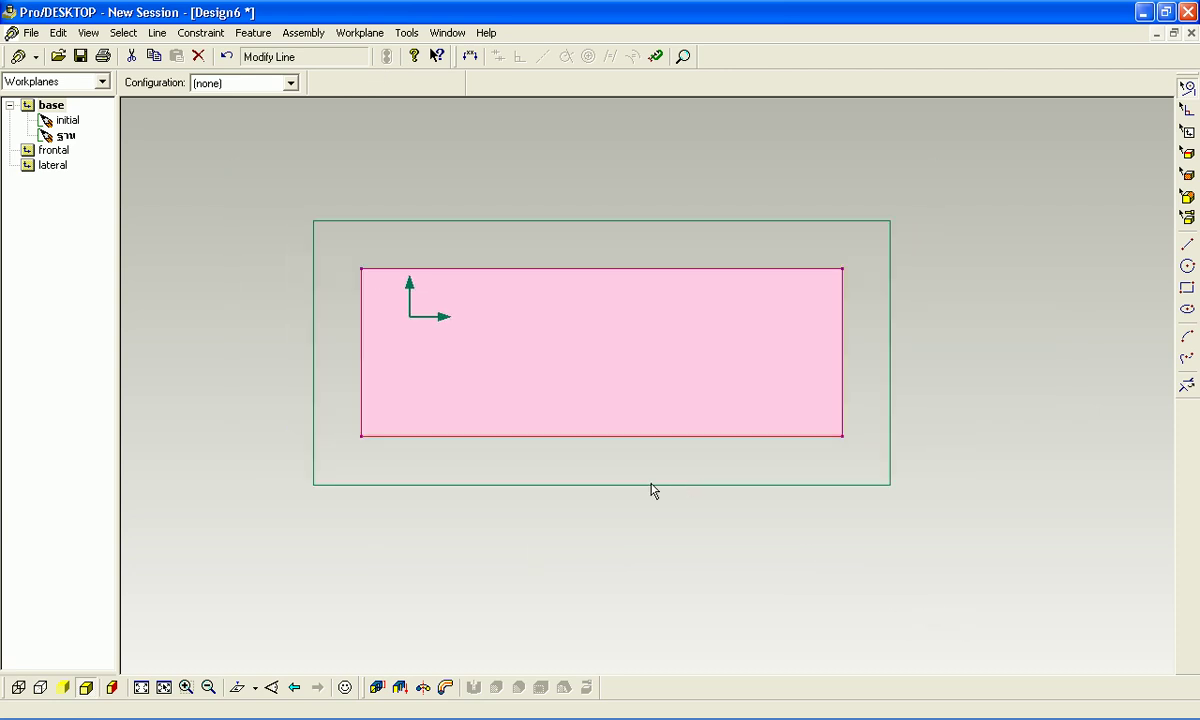
{"action": "scroll", "coordinate": [410, 485], "scroll_direction": "up", "scroll_amount": 2}
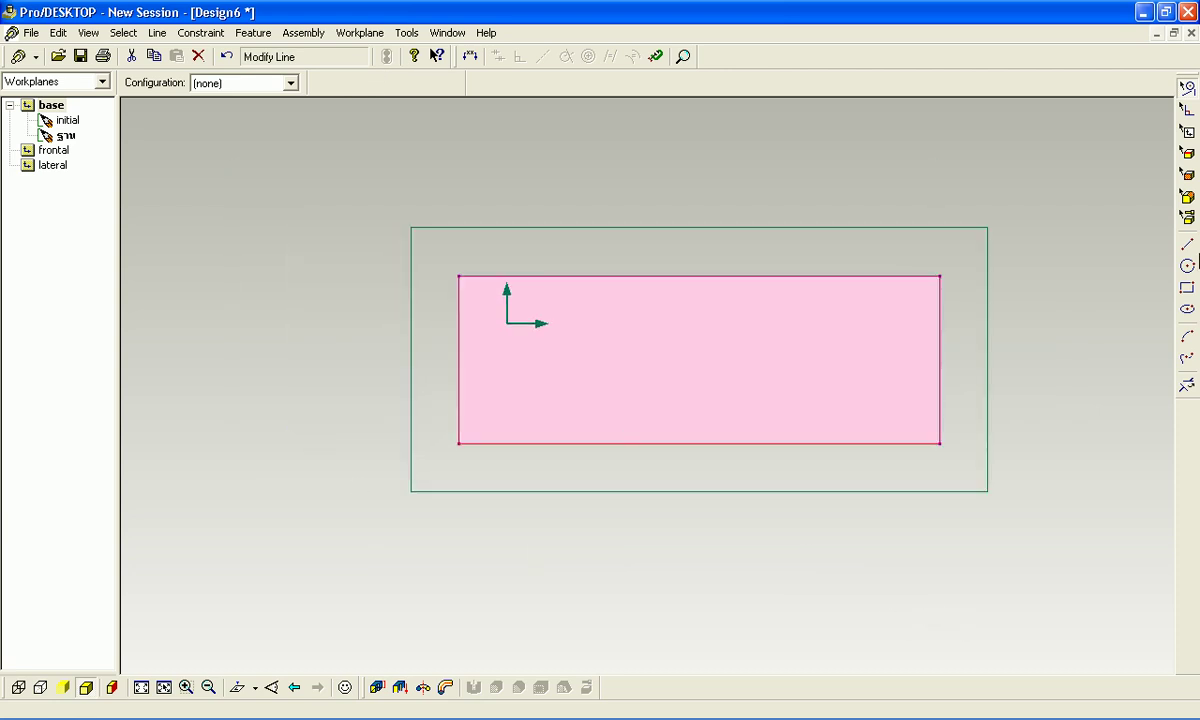
Step: Draw a large circle and a smaller concentric circle, both centred on the rectangle's lower-left corner at (-12, -30)
{"action": "left_click", "coordinate": [1187, 266]}
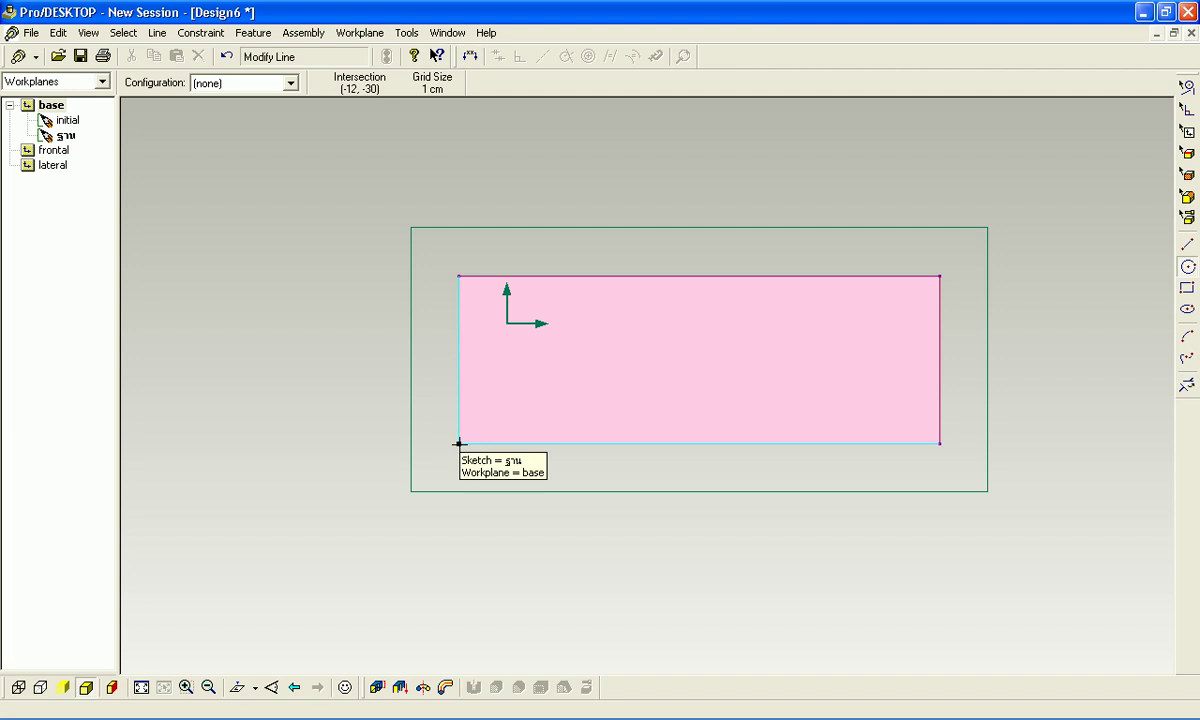
{"action": "left_click_drag", "start_coordinate": [459, 444], "coordinate": [610, 576]}
{"action": "left_click_drag", "start_coordinate": [459, 446], "coordinate": [522, 474]}
Step: Draw a horizontal line from the small circle's top past the rectangle's right edge, and a slanted line crossing both circles at lower left
{"action": "left_click", "coordinate": [1188, 248]}
{"action": "left_click_drag", "start_coordinate": [458, 376], "coordinate": [946, 376]}
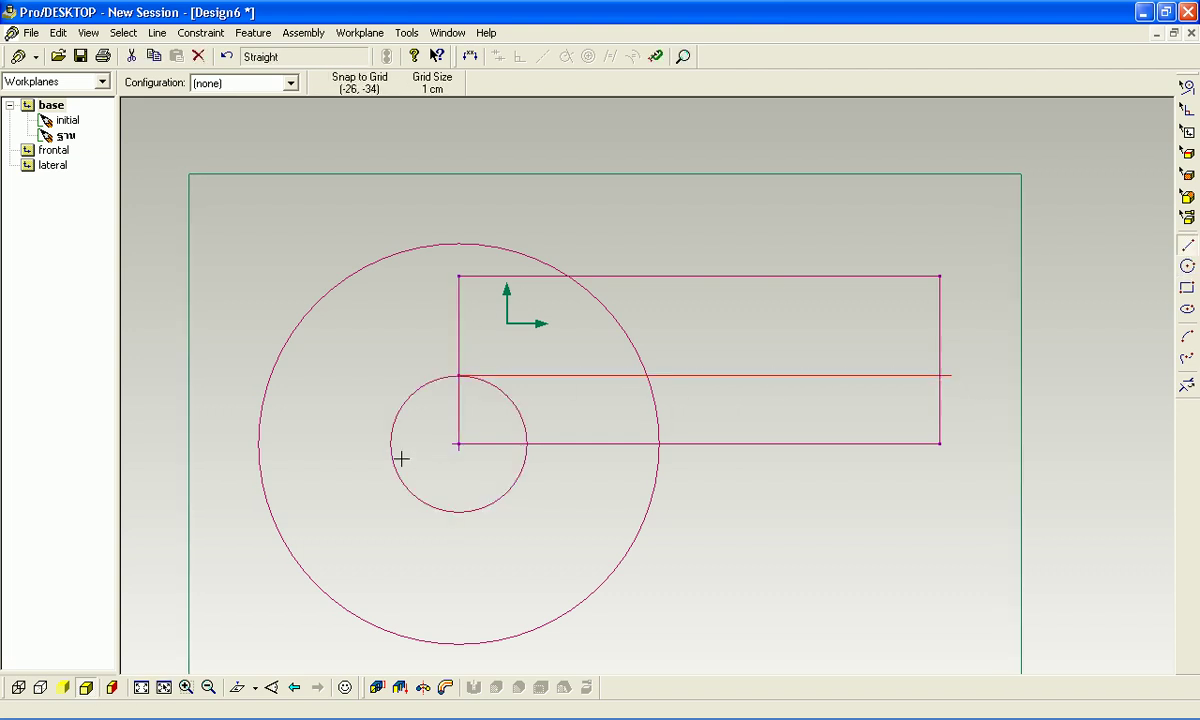
{"action": "left_click_drag", "start_coordinate": [411, 456], "coordinate": [265, 546]}
{"action": "scroll", "coordinate": [560, 550], "scroll_direction": "down", "scroll_amount": 1}
{"action": "scroll", "coordinate": [522, 571], "scroll_direction": "up", "scroll_amount": 2}
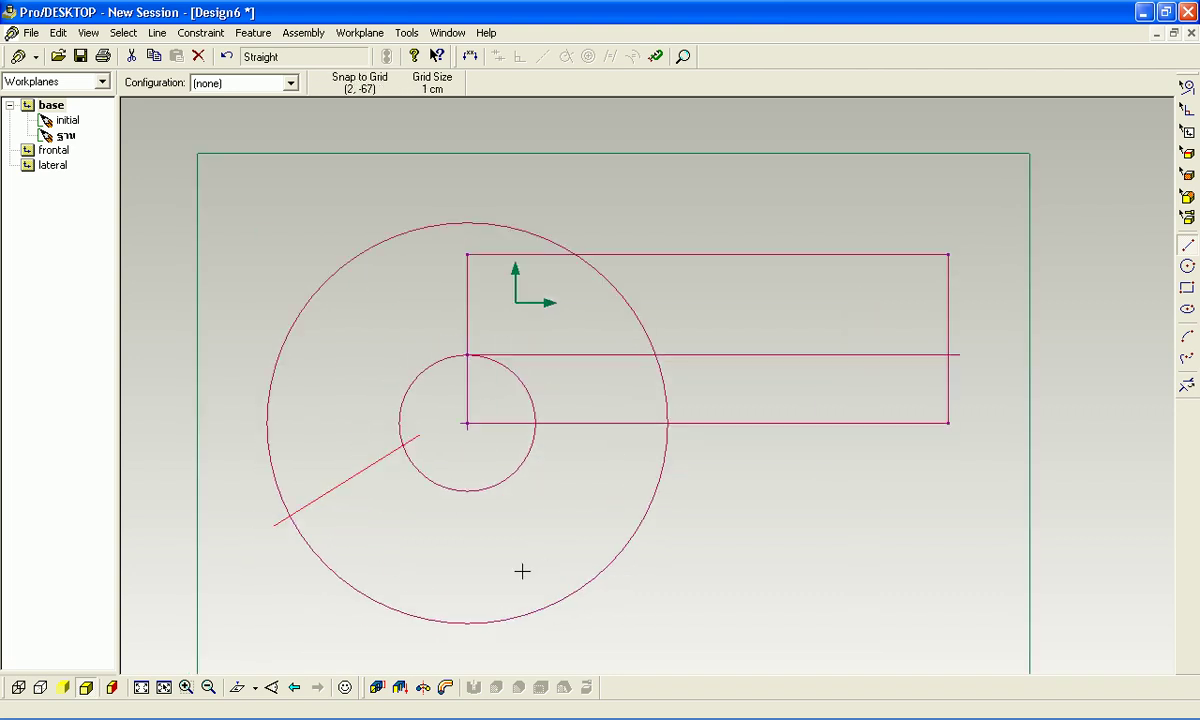
Step: Trim away the rectangle's lower edge, its left edge inside the small circle, and the right and lower arcs of both circles
{"action": "left_click", "coordinate": [1187, 387]}
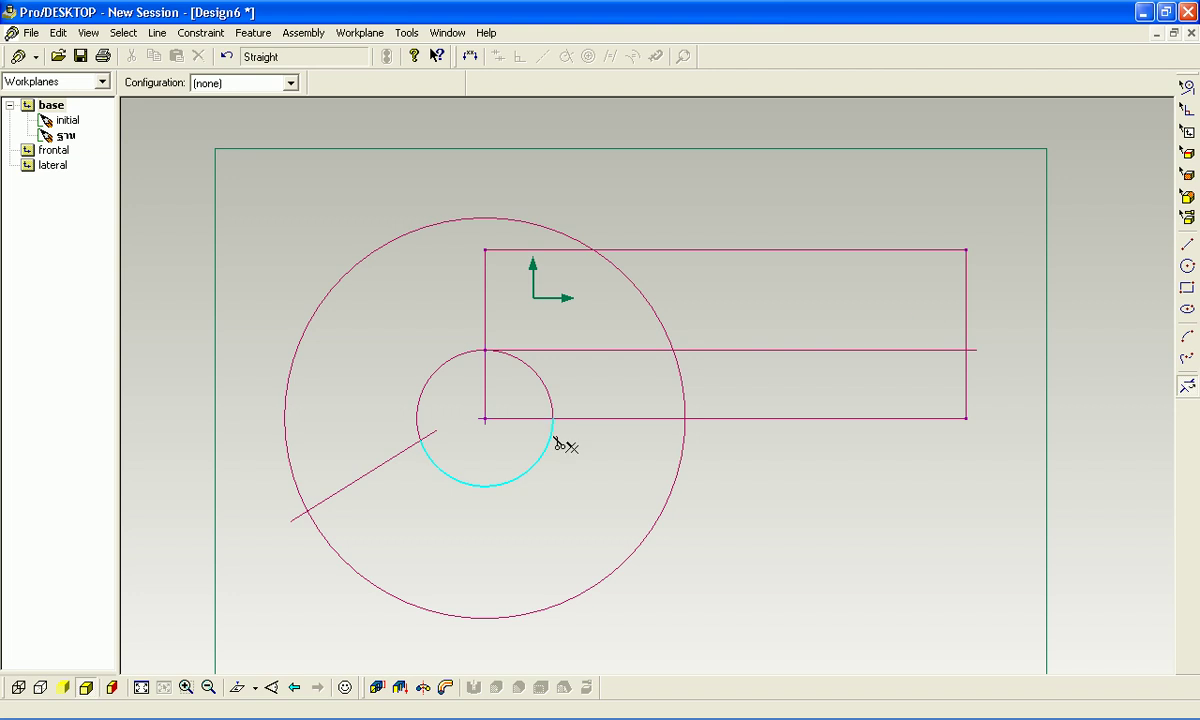
{"action": "left_click", "coordinate": [500, 418]}
{"action": "left_click", "coordinate": [484, 385]}
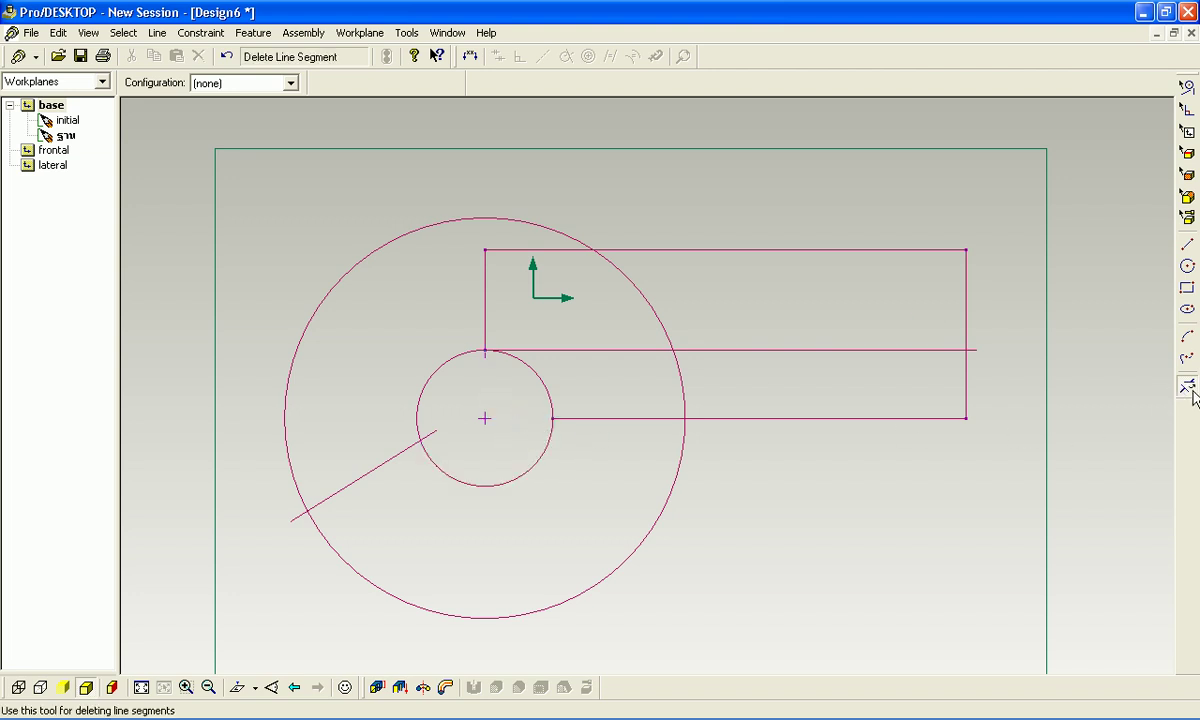
{"action": "left_click", "coordinate": [565, 418]}
{"action": "left_click", "coordinate": [551, 410]}
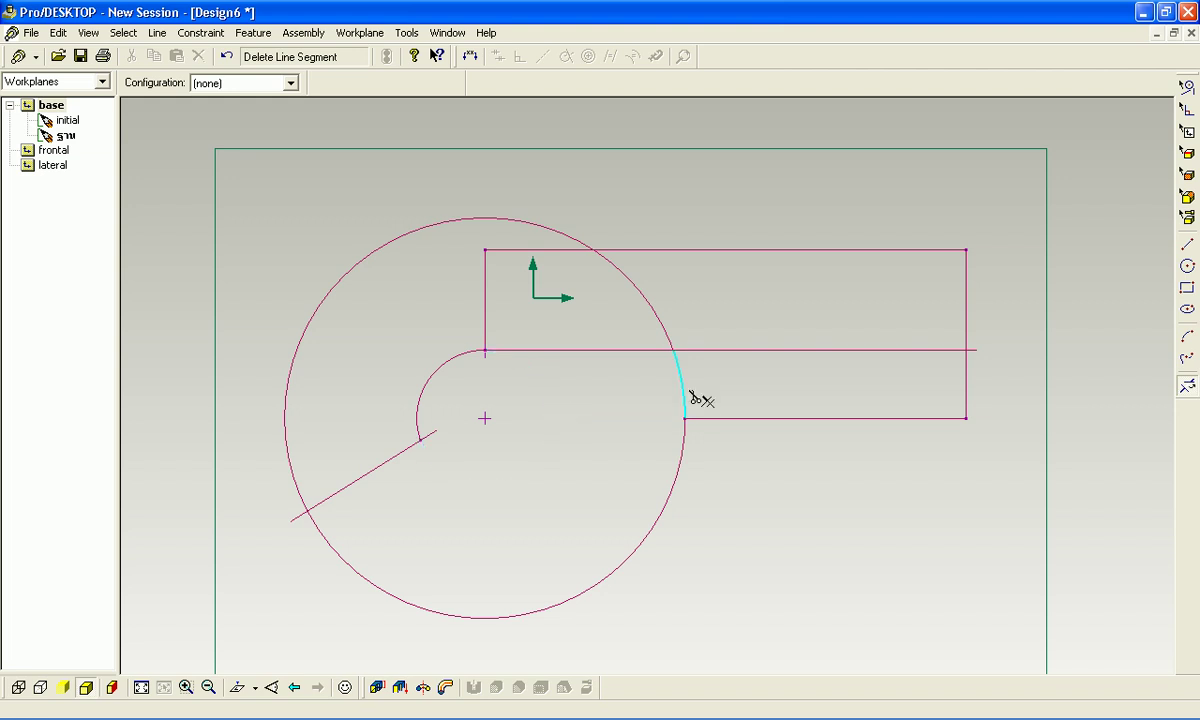
{"action": "left_click", "coordinate": [685, 397]}
{"action": "left_click", "coordinate": [706, 418]}
{"action": "left_click", "coordinate": [686, 432]}
Step: Trim the slanted line's overhangs, the large arc inside the bar, and the leftover rectangle edges to leave one closed hook-shaped profile
{"action": "left_click", "coordinate": [432, 434]}
{"action": "left_click", "coordinate": [298, 514]}
{"action": "left_click", "coordinate": [489, 262]}
{"action": "left_click", "coordinate": [633, 288]}
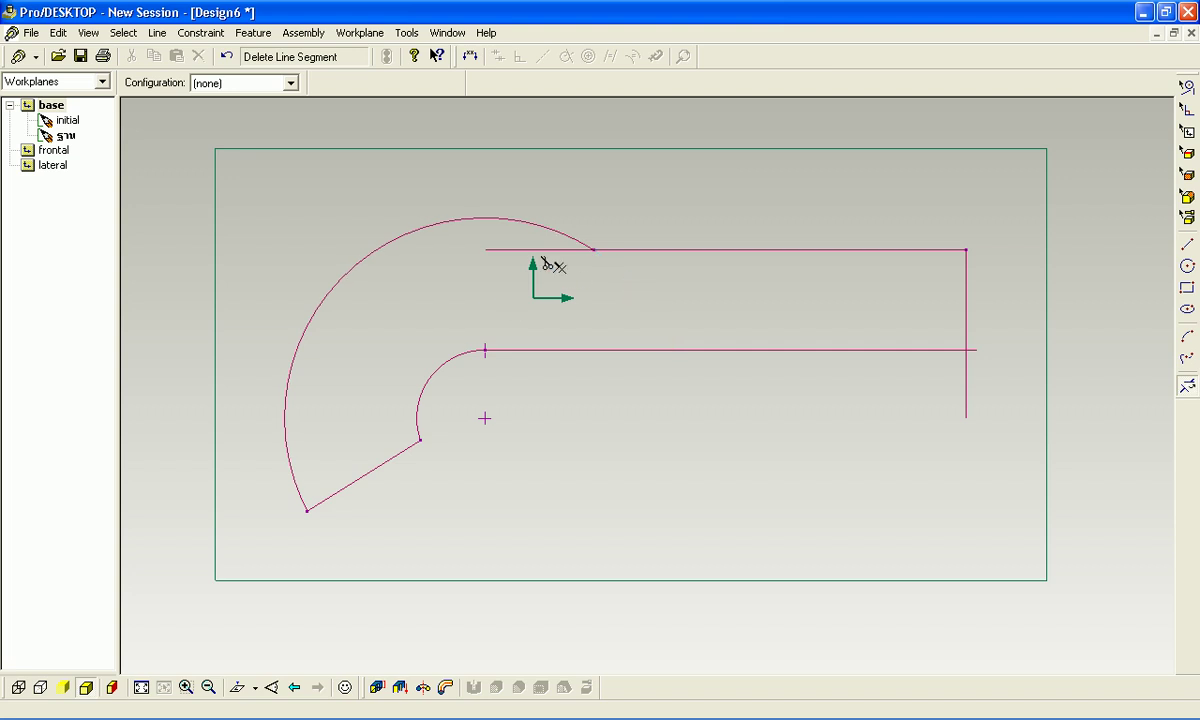
{"action": "left_click", "coordinate": [540, 251]}
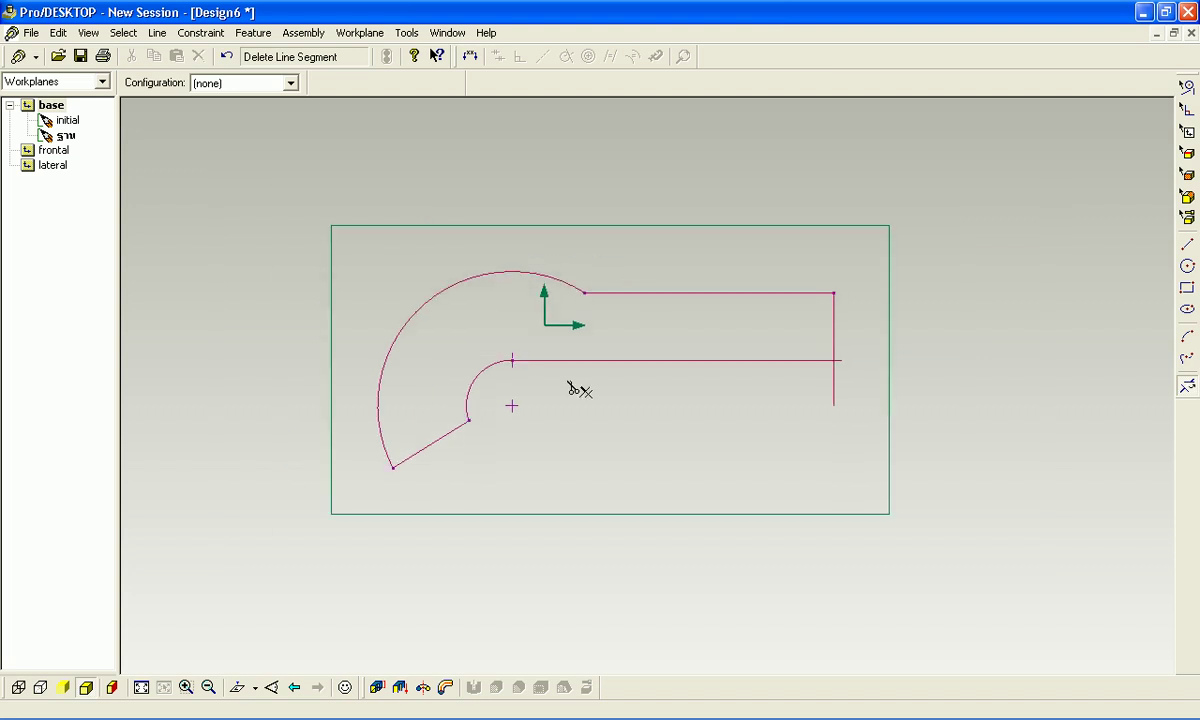
{"action": "left_click", "coordinate": [836, 390]}
{"action": "left_click", "coordinate": [836, 347]}
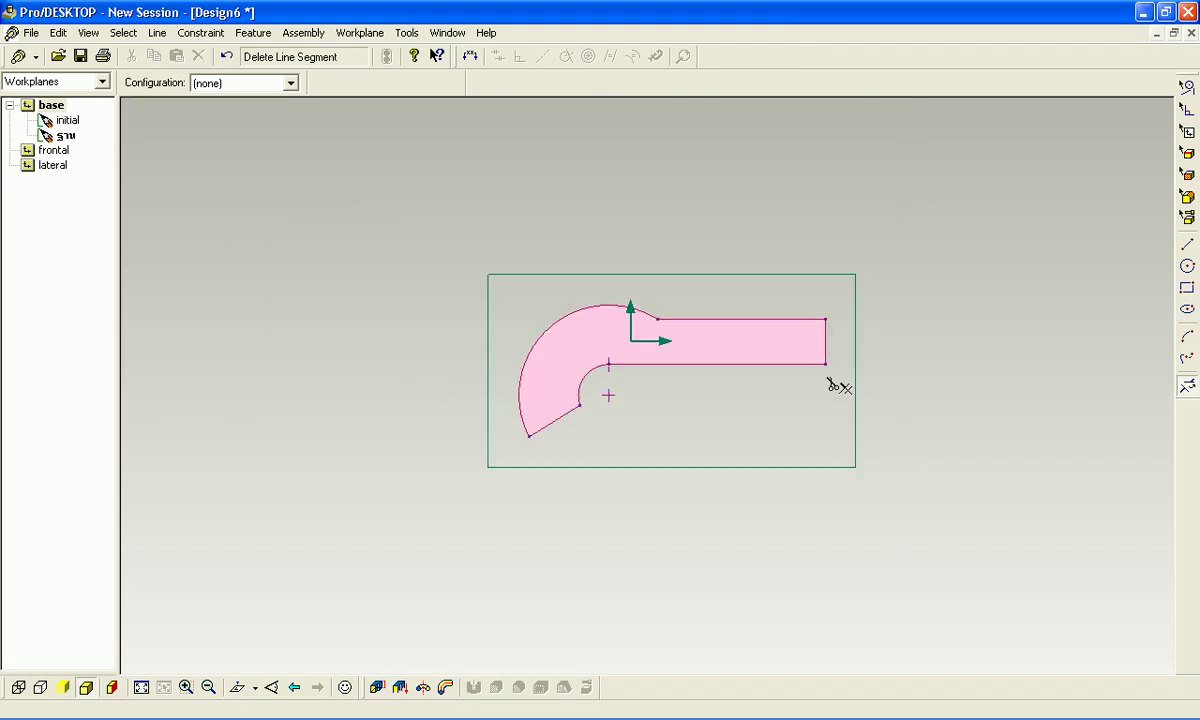
{"action": "scroll", "coordinate": [745, 330], "scroll_direction": "up", "scroll_amount": 2}
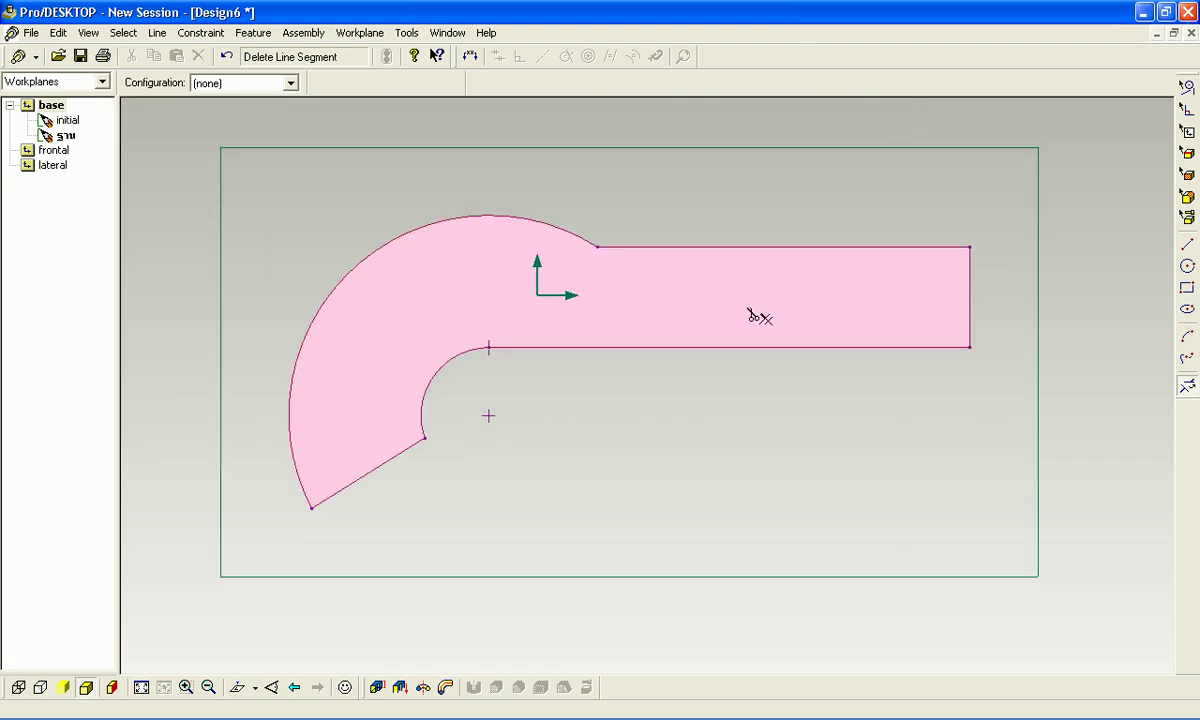
{"action": "scroll", "coordinate": [905, 289], "scroll_direction": "down", "scroll_amount": 2}
{"action": "scroll", "coordinate": [868, 289], "scroll_direction": "up", "scroll_amount": 3}
{"action": "scroll", "coordinate": [905, 292], "scroll_direction": "down", "scroll_amount": 3}
{"action": "scroll", "coordinate": [908, 292], "scroll_direction": "up", "scroll_amount": 2}
{"action": "scroll", "coordinate": [808, 270], "scroll_direction": "down", "scroll_amount": 1}
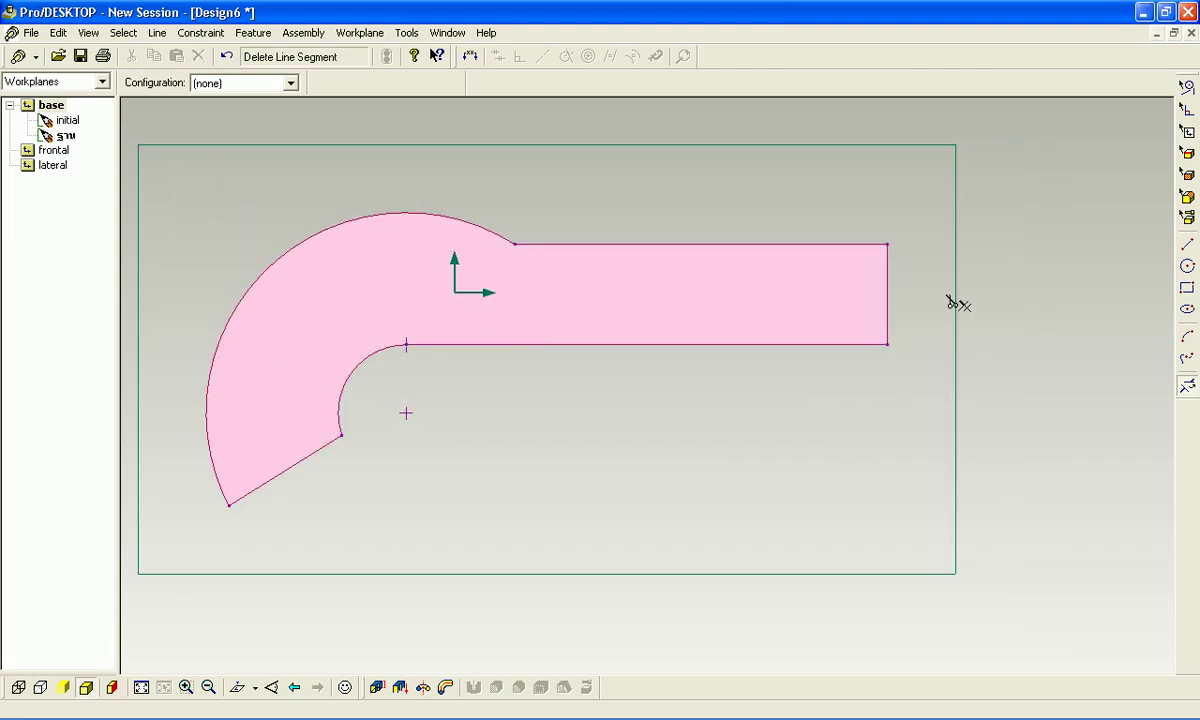
Step: Draw a small circle where the large arc meets the upper edge and trim it to an outward semicircular bump
{"action": "left_click", "coordinate": [1187, 266]}
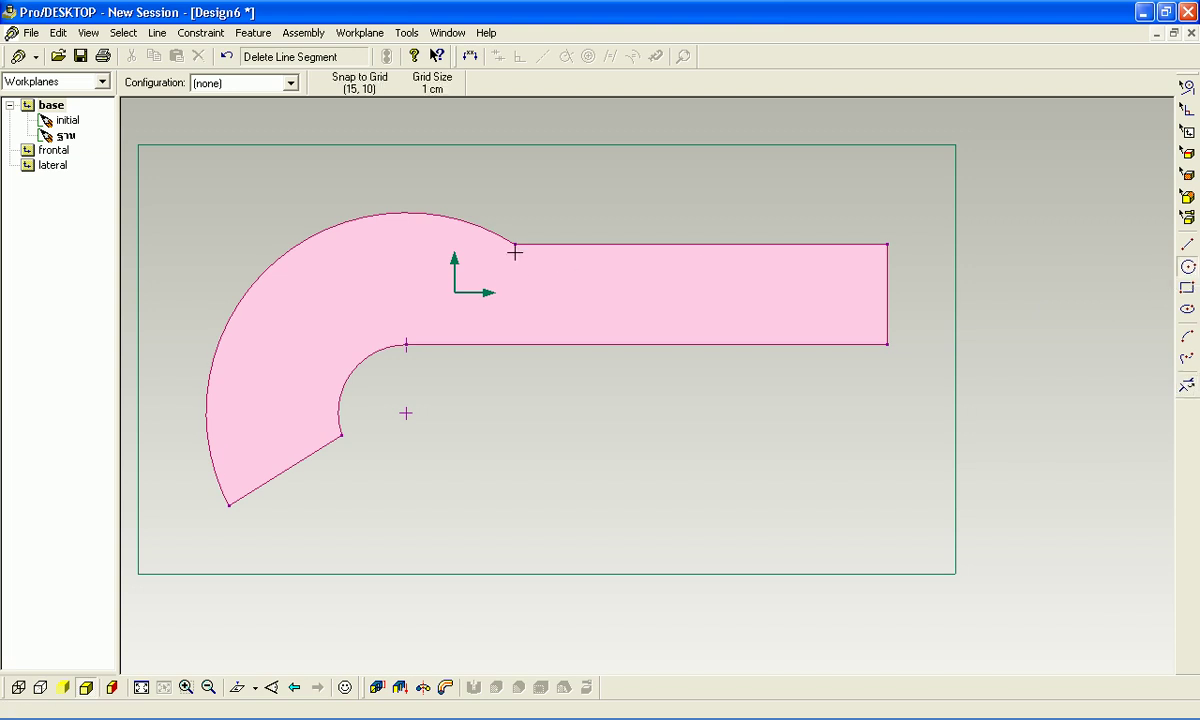
{"action": "left_click_drag", "start_coordinate": [515, 244], "coordinate": [522, 253]}
{"action": "left_click", "coordinate": [1189, 387]}
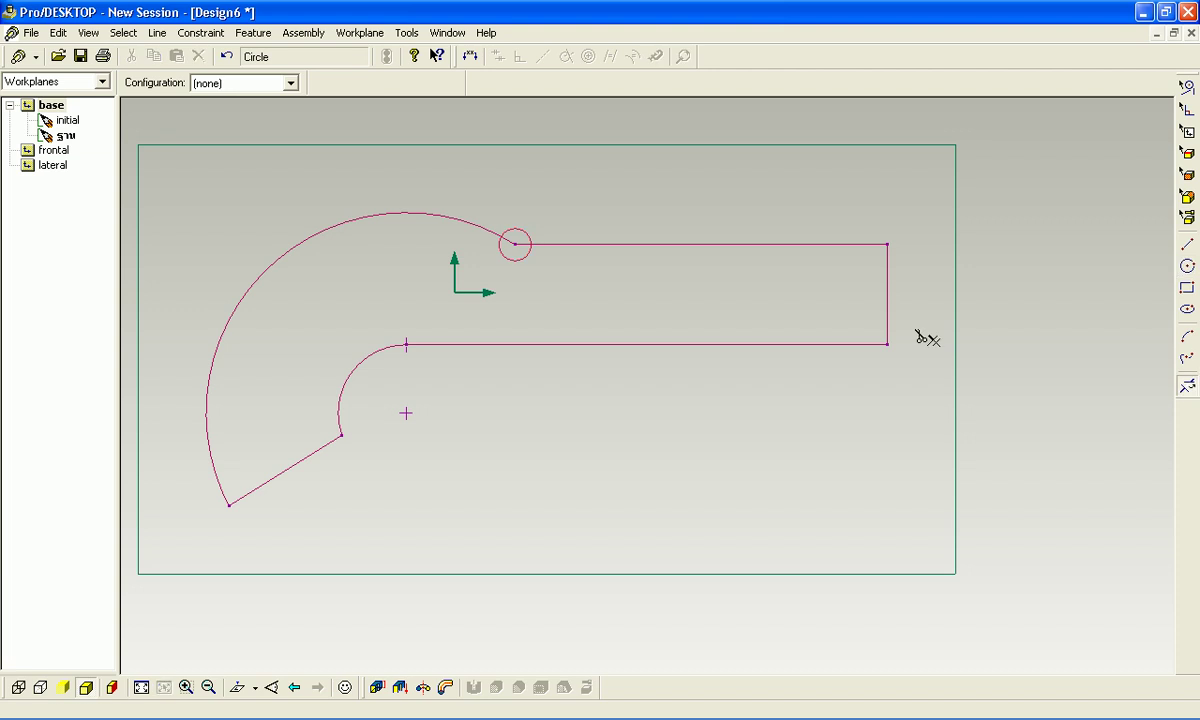
{"action": "left_click", "coordinate": [521, 257]}
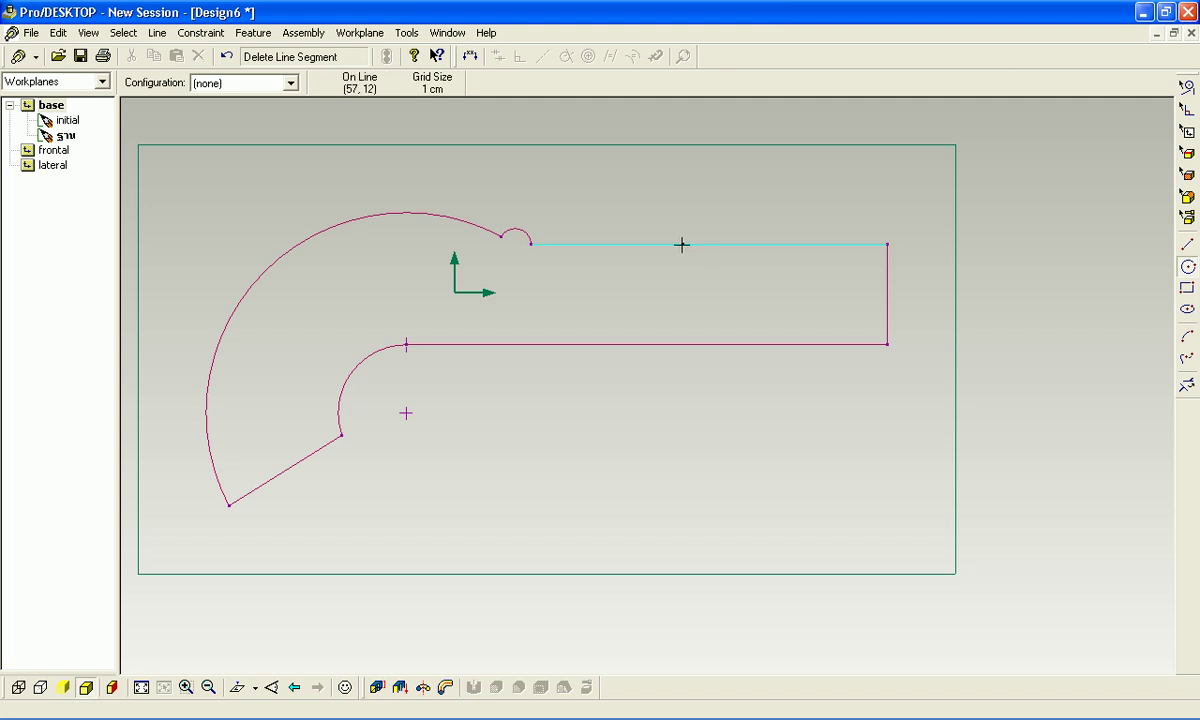
Step: Add two more semicircular bumps on the upper edge, one midway and one near the right end, from trimmed small circles
{"action": "mouse_move", "coordinate": [687, 244]}
{"action": "left_mouse_down"}
{"action": "mouse_move", "coordinate": [778, 258]}
{"action": "mouse_move", "coordinate": [698, 257]}
{"action": "left_mouse_up"}
{"action": "left_click", "coordinate": [1190, 386]}
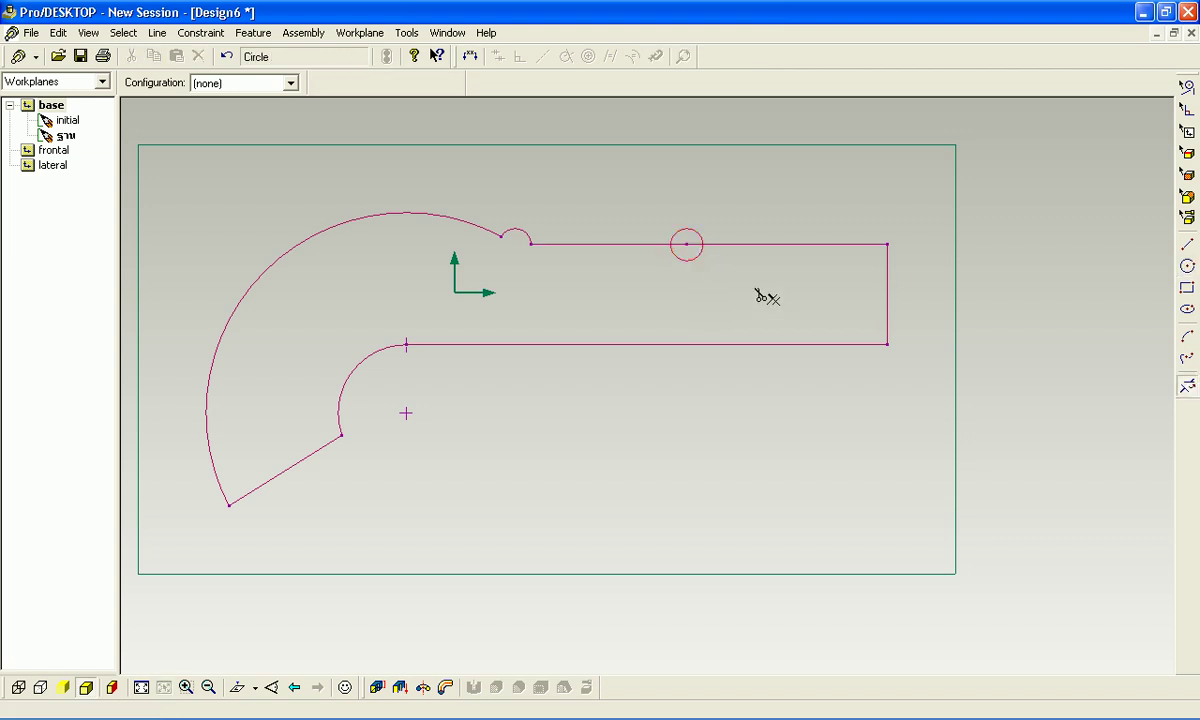
{"action": "left_click", "coordinate": [689, 258]}
{"action": "left_click", "coordinate": [1187, 266]}
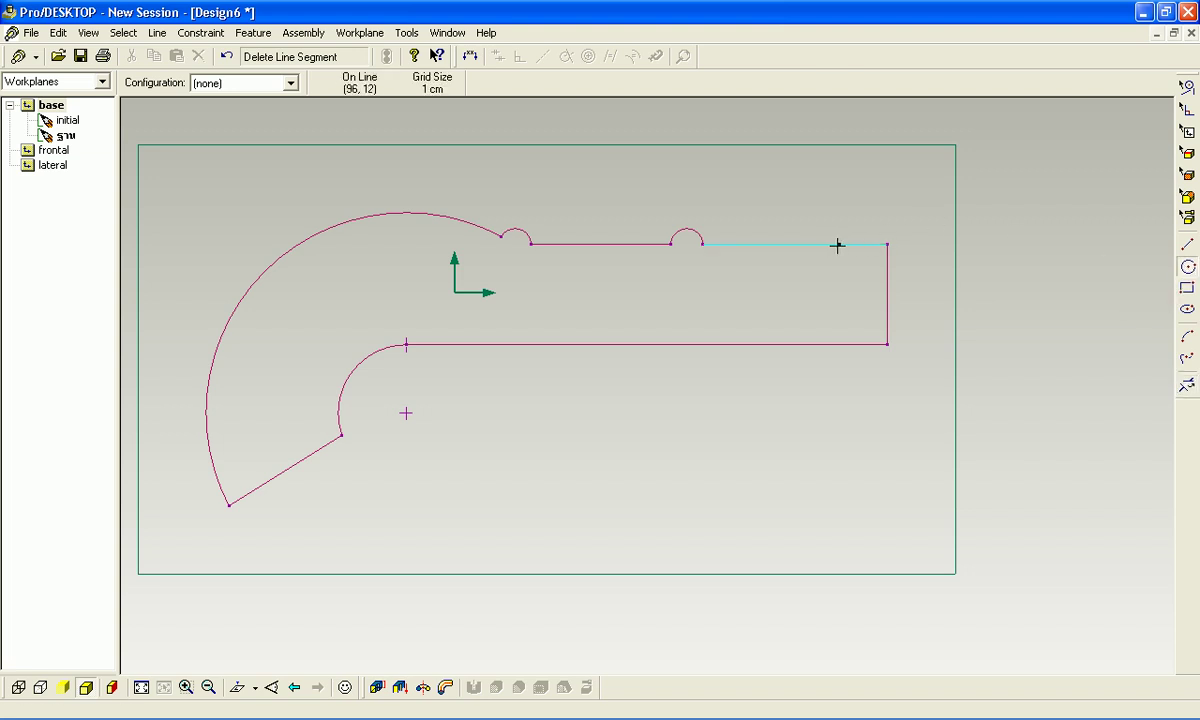
{"action": "left_click_drag", "start_coordinate": [852, 244], "coordinate": [862, 257]}
{"action": "left_click", "coordinate": [1187, 386]}
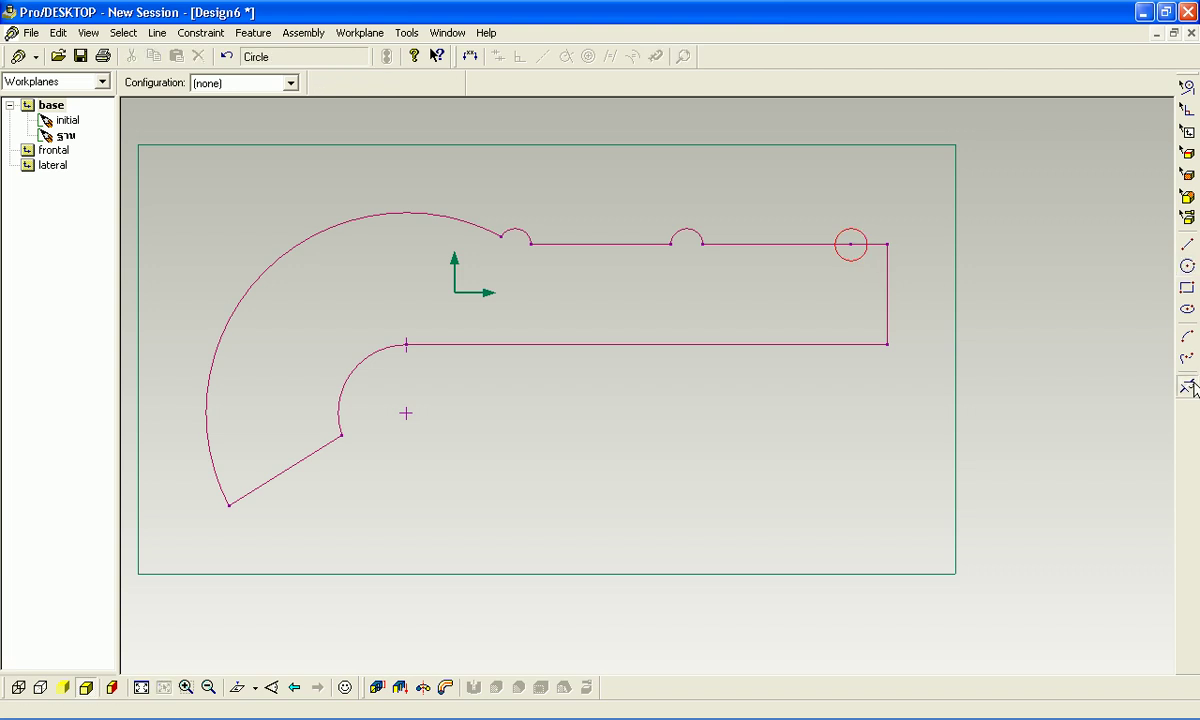
{"action": "left_click", "coordinate": [856, 259]}
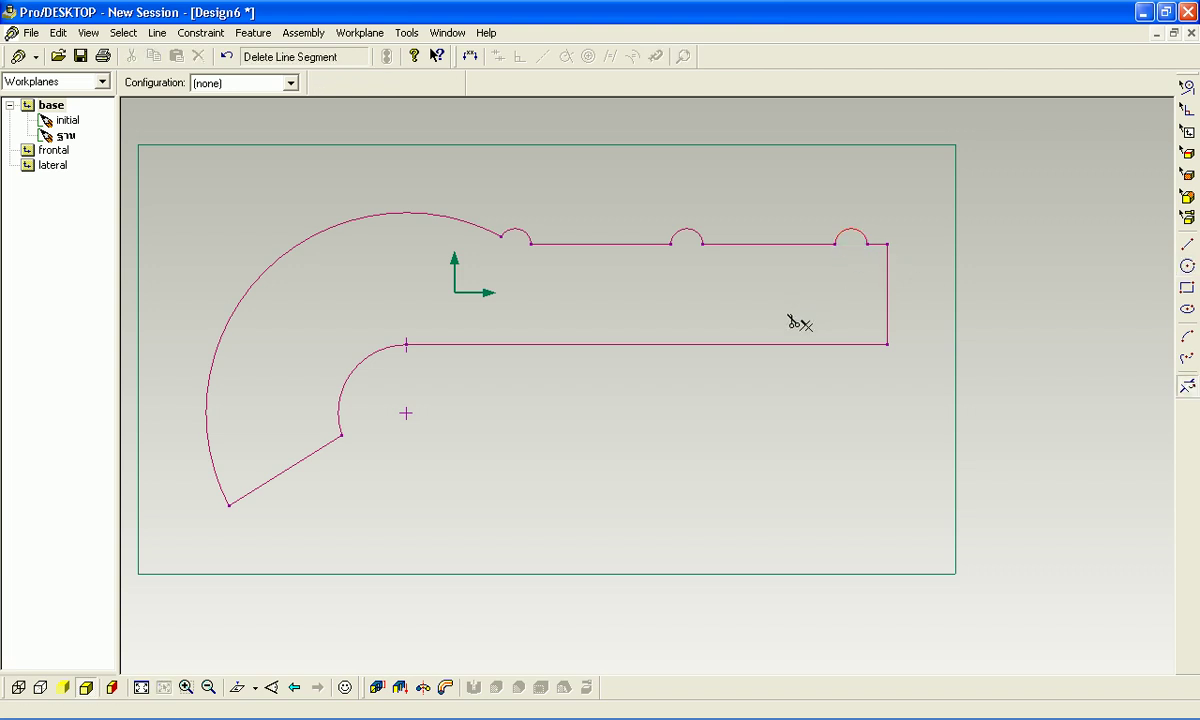
Step: Extrude the ฐาน sketch 60 cm above the workplane as added material
{"action": "mouse_move", "coordinate": [550, 392]}
{"action": "middle_mouse_down"}
{"action": "mouse_move", "coordinate": [585, 400]}
{"action": "mouse_move", "coordinate": [664, 321]}
{"action": "mouse_move", "coordinate": [825, 276]}
{"action": "mouse_move", "coordinate": [801, 308]}
{"action": "mouse_move", "coordinate": [617, 280]}
{"action": "mouse_move", "coordinate": [340, 201]}
{"action": "mouse_move", "coordinate": [683, 372]}
{"action": "mouse_move", "coordinate": [625, 343]}
{"action": "middle_mouse_up"}
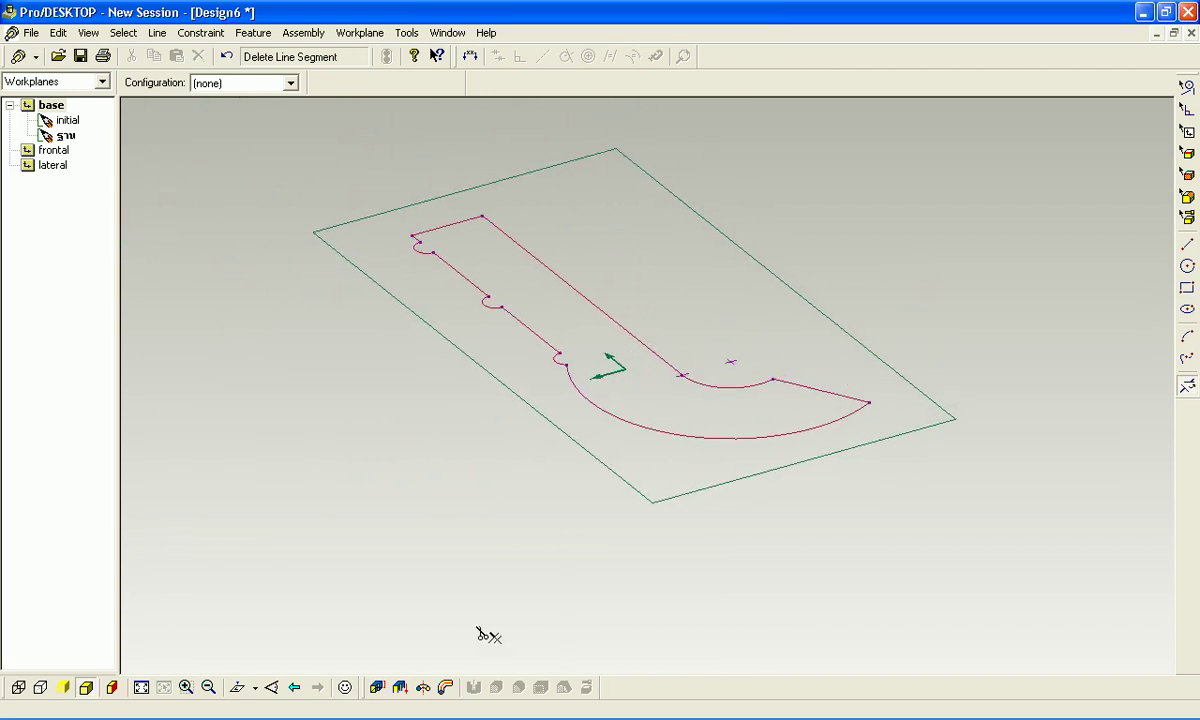
{"action": "left_click", "coordinate": [377, 687]}
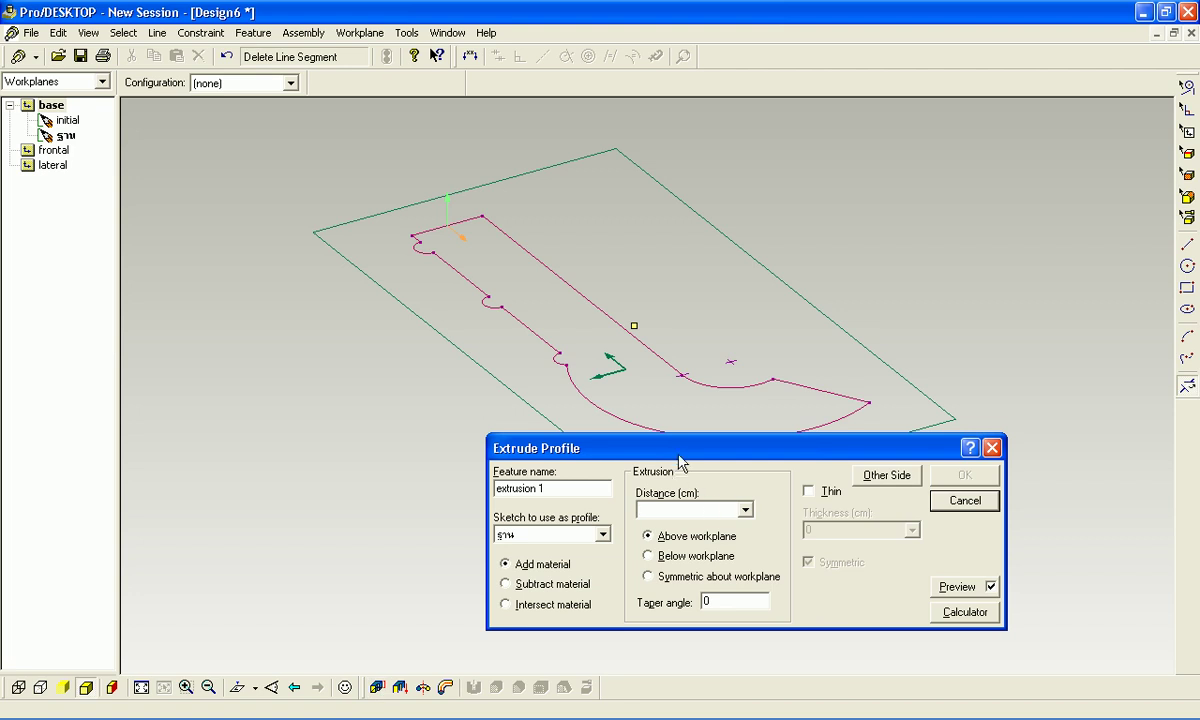
{"action": "left_click_drag", "start_coordinate": [680, 462], "coordinate": [675, 500]}
{"action": "left_click_drag", "start_coordinate": [634, 325], "coordinate": [634, 245]}
{"action": "mouse_move", "coordinate": [900, 665]}
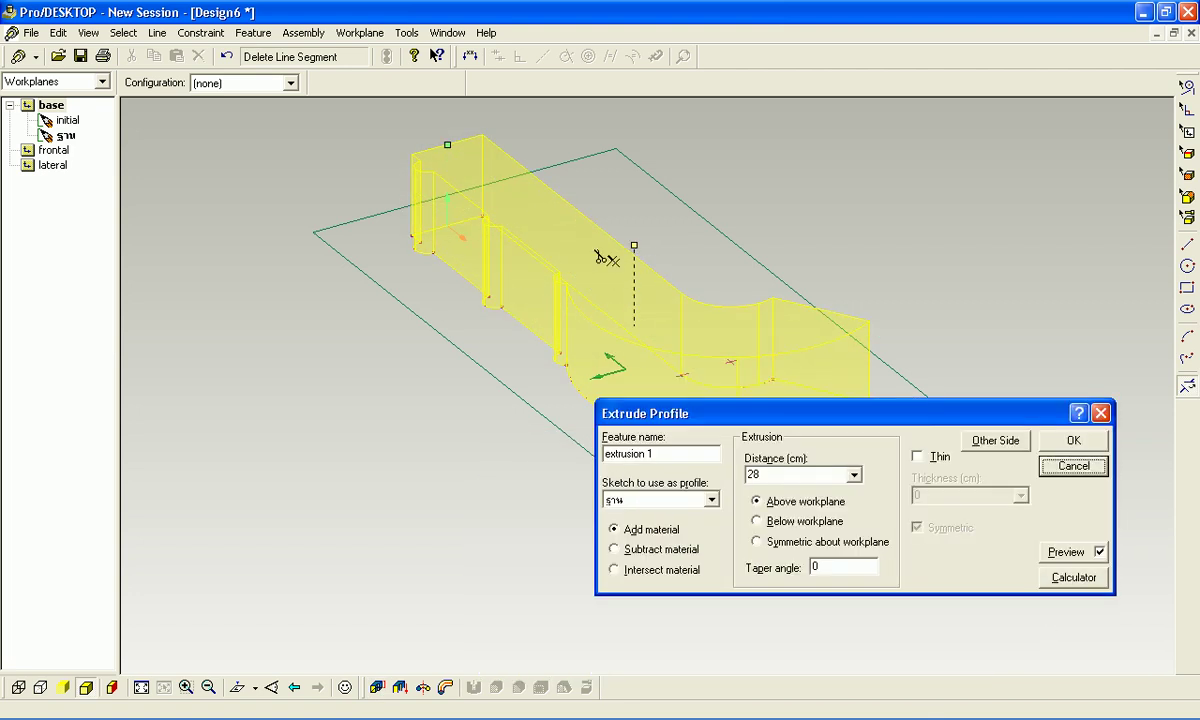
{"action": "left_click_drag", "start_coordinate": [636, 247], "coordinate": [634, 192]}
{"action": "mouse_move", "coordinate": [950, 580]}
{"action": "middle_click_drag", "start_coordinate": [634, 192], "coordinate": [736, 452]}
{"action": "mouse_move", "coordinate": [1013, 528]}
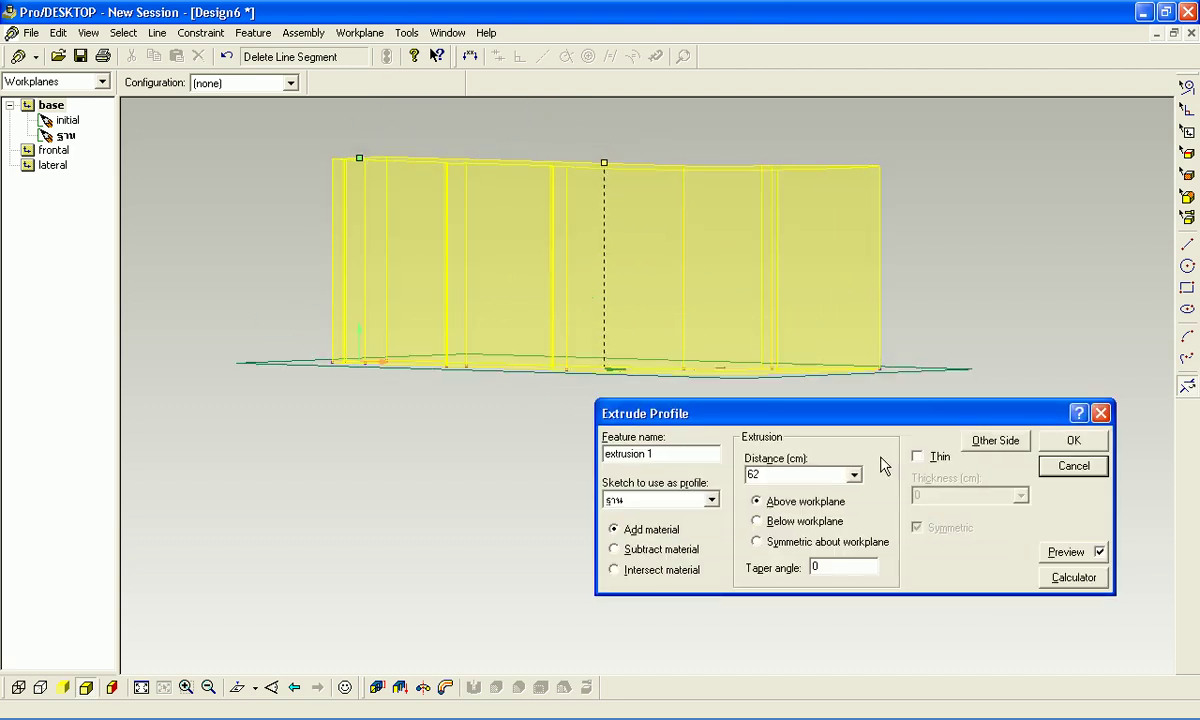
{"action": "left_click_drag", "start_coordinate": [604, 162], "coordinate": [607, 185]}
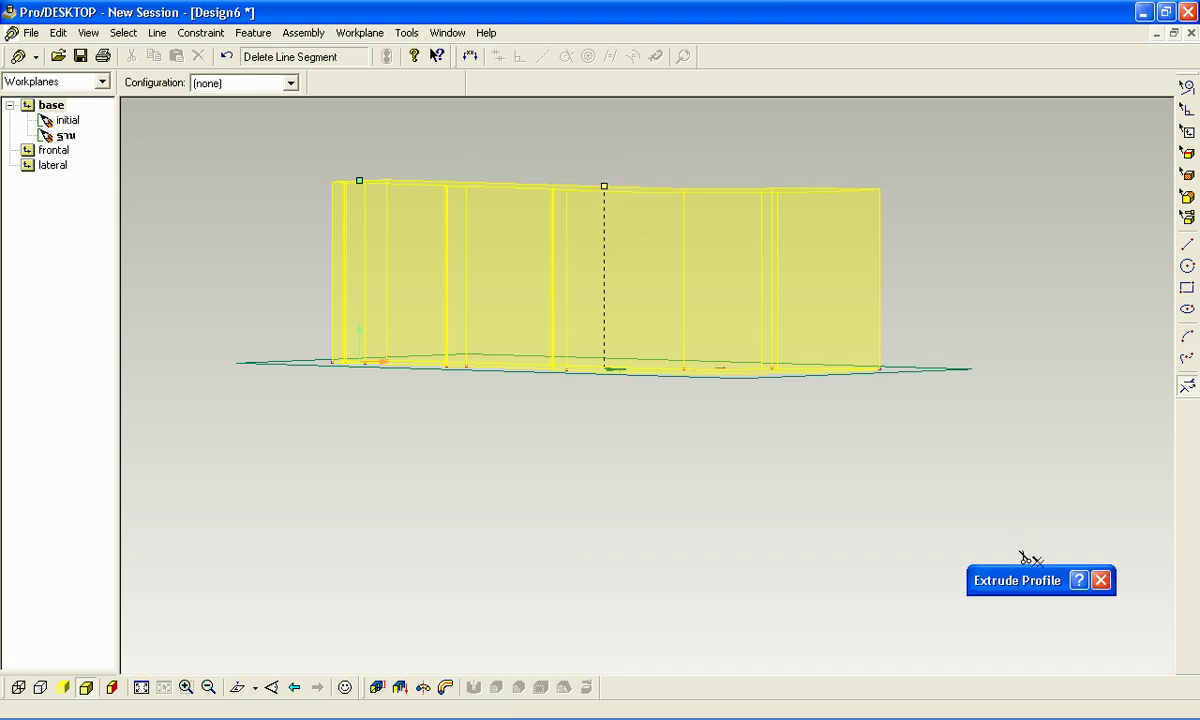
{"action": "mouse_move", "coordinate": [960, 537]}
{"action": "left_click_drag", "start_coordinate": [812, 415], "coordinate": [829, 396]}
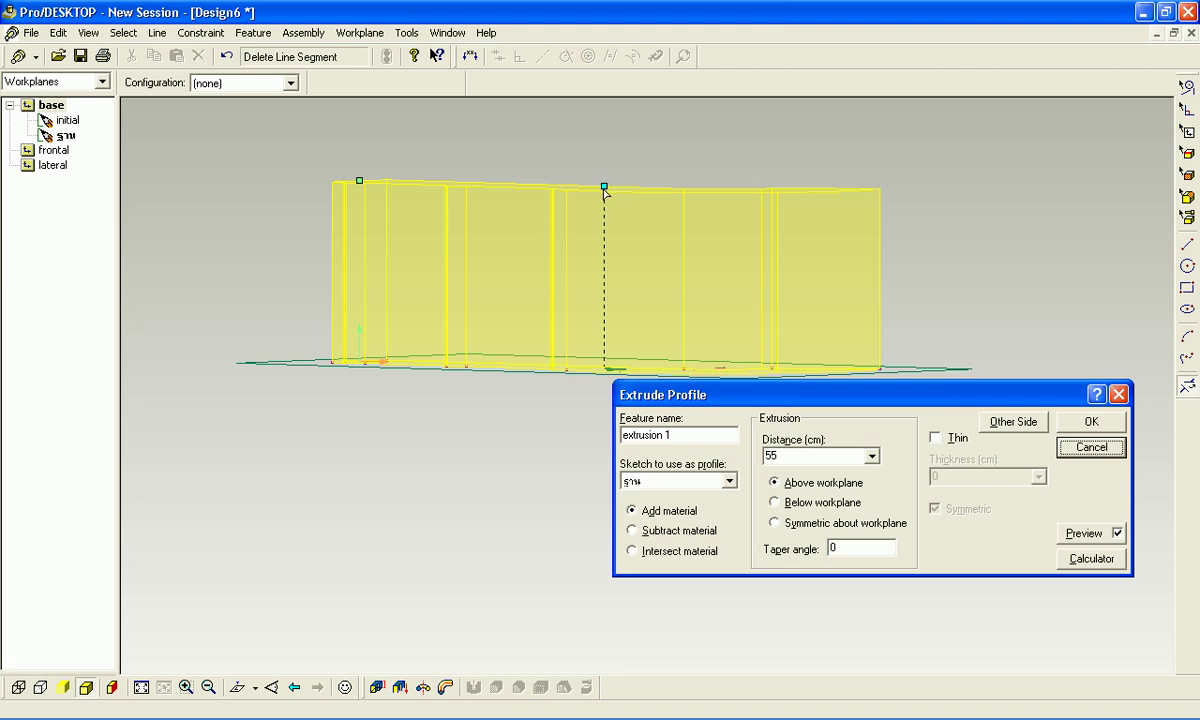
{"action": "left_click_drag", "start_coordinate": [605, 188], "coordinate": [606, 156]}
{"action": "mouse_move", "coordinate": [1005, 567]}
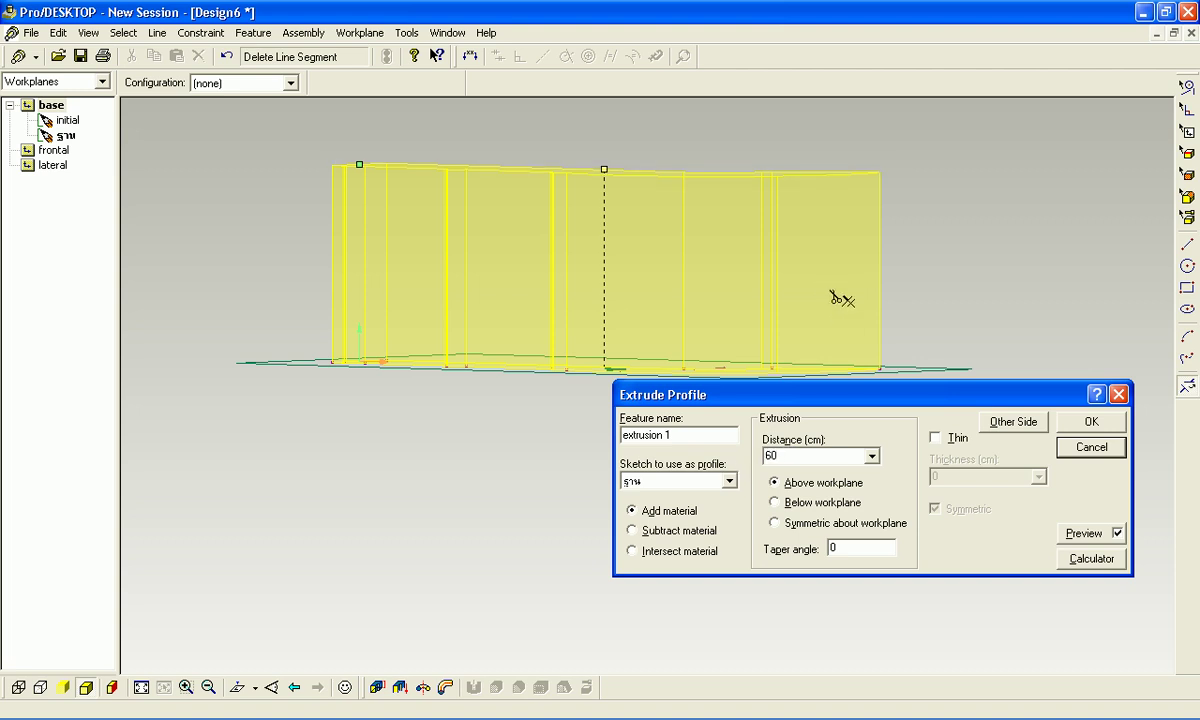
{"action": "left_click", "coordinate": [1091, 422]}
Step: Examine the extruded hook-shaped body from several angles and distances
{"action": "middle_click_drag", "start_coordinate": [836, 371], "coordinate": [779, 377]}
{"action": "scroll", "coordinate": [754, 377], "scroll_direction": "up", "scroll_amount": 3}
{"action": "left_click", "coordinate": [758, 356]}
{"action": "scroll", "coordinate": [779, 377], "scroll_direction": "down", "scroll_amount": 5}
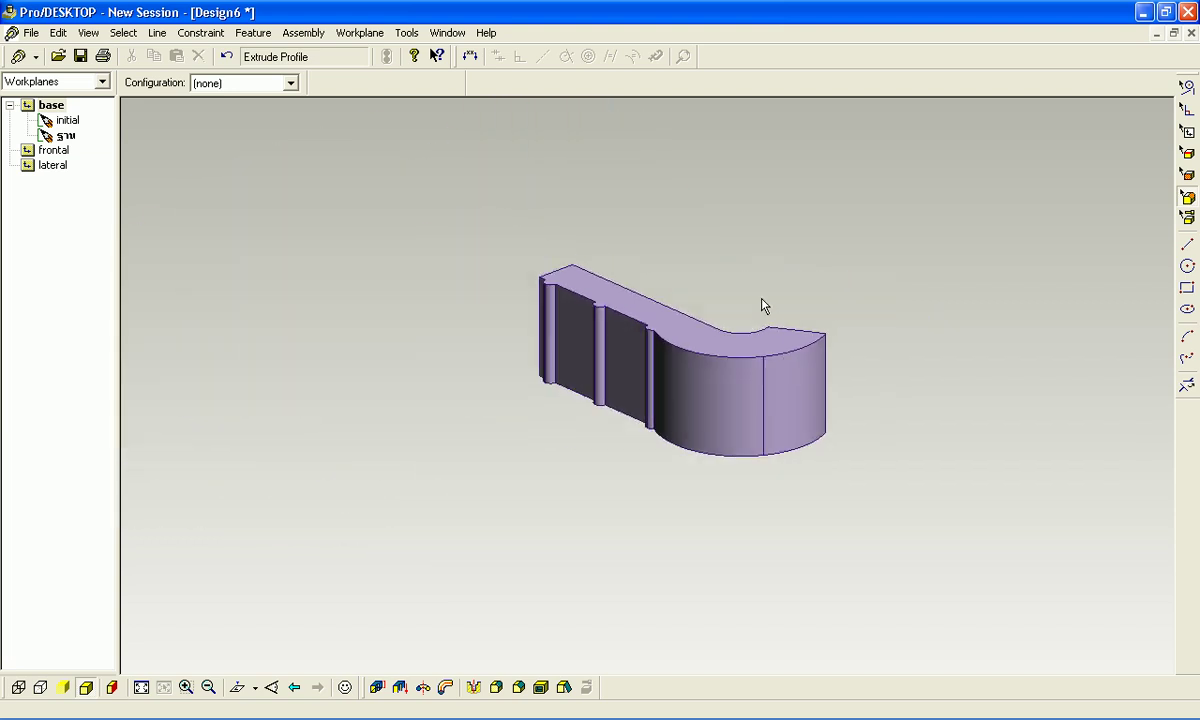
{"action": "scroll", "coordinate": [723, 442], "scroll_direction": "up", "scroll_amount": 2}
{"action": "scroll", "coordinate": [723, 437], "scroll_direction": "down", "scroll_amount": 1}
{"action": "scroll", "coordinate": [771, 343], "scroll_direction": "up", "scroll_amount": 2}
{"action": "middle_click_drag", "start_coordinate": [771, 343], "coordinate": [763, 383]}
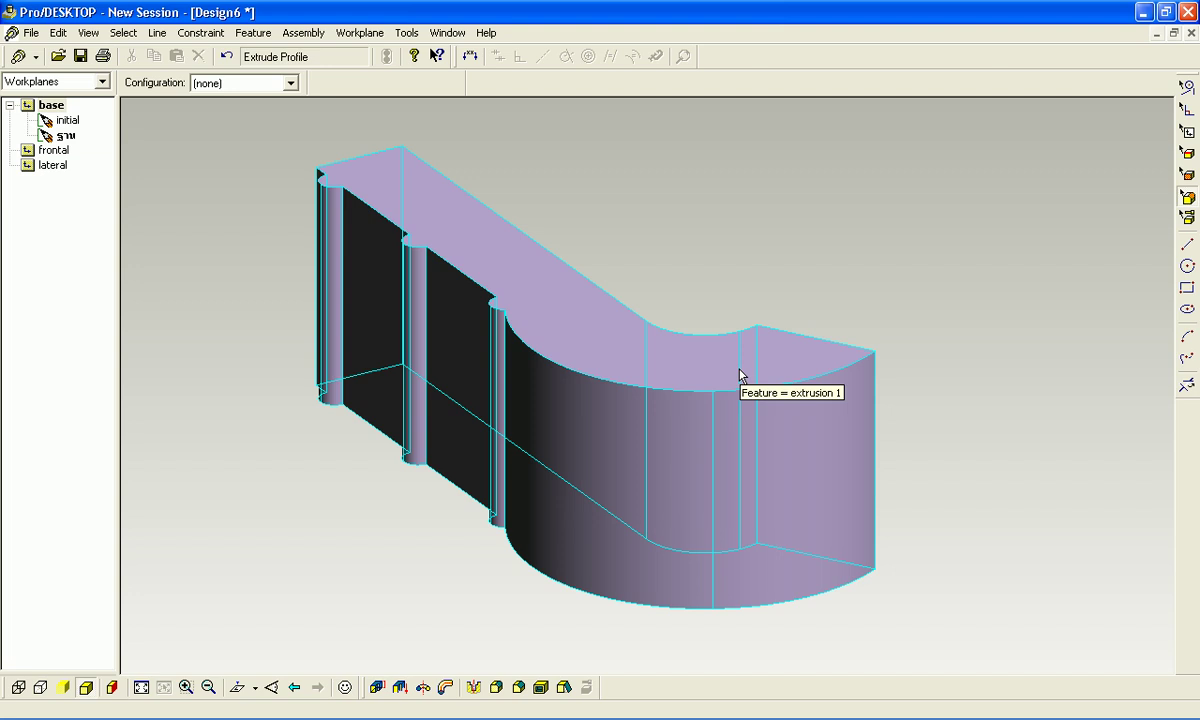
{"action": "scroll", "coordinate": [622, 370], "scroll_direction": "down", "scroll_amount": 3}
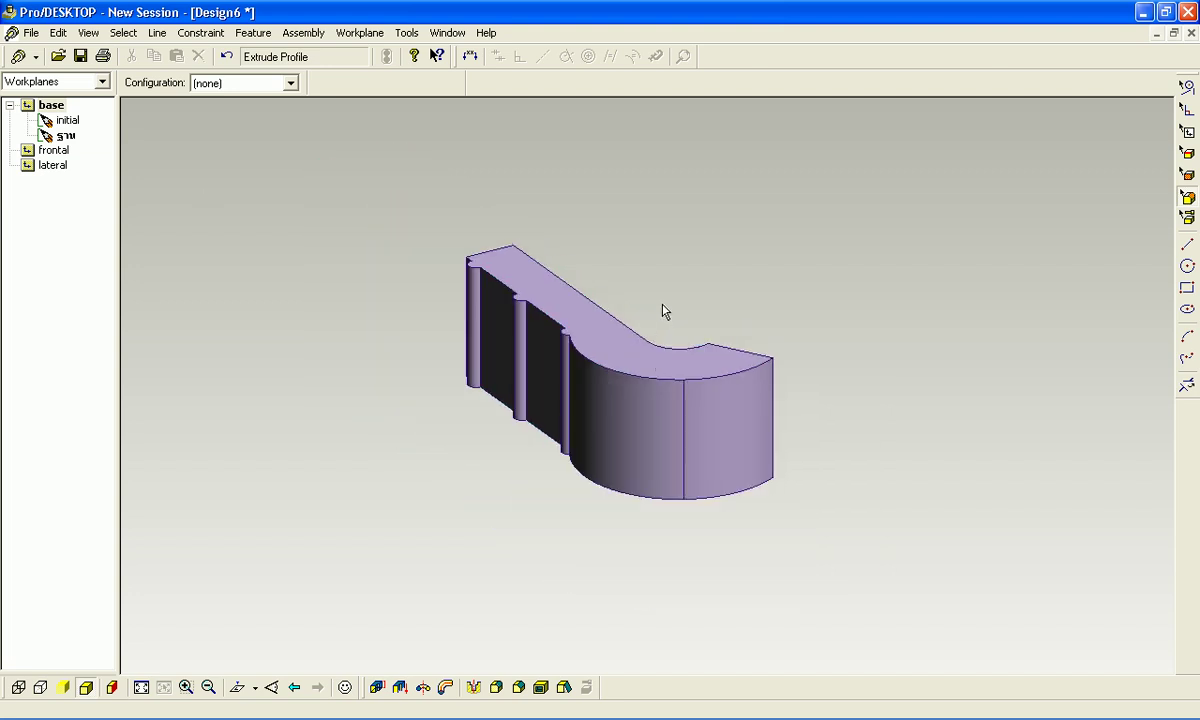
{"action": "scroll", "coordinate": [662, 313], "scroll_direction": "up", "scroll_amount": 2}
Step: Select the base workplane with the extruded body in an angled view
{"action": "left_click", "coordinate": [52, 107]}
{"action": "middle_click_drag", "start_coordinate": [637, 426], "coordinate": [765, 556]}
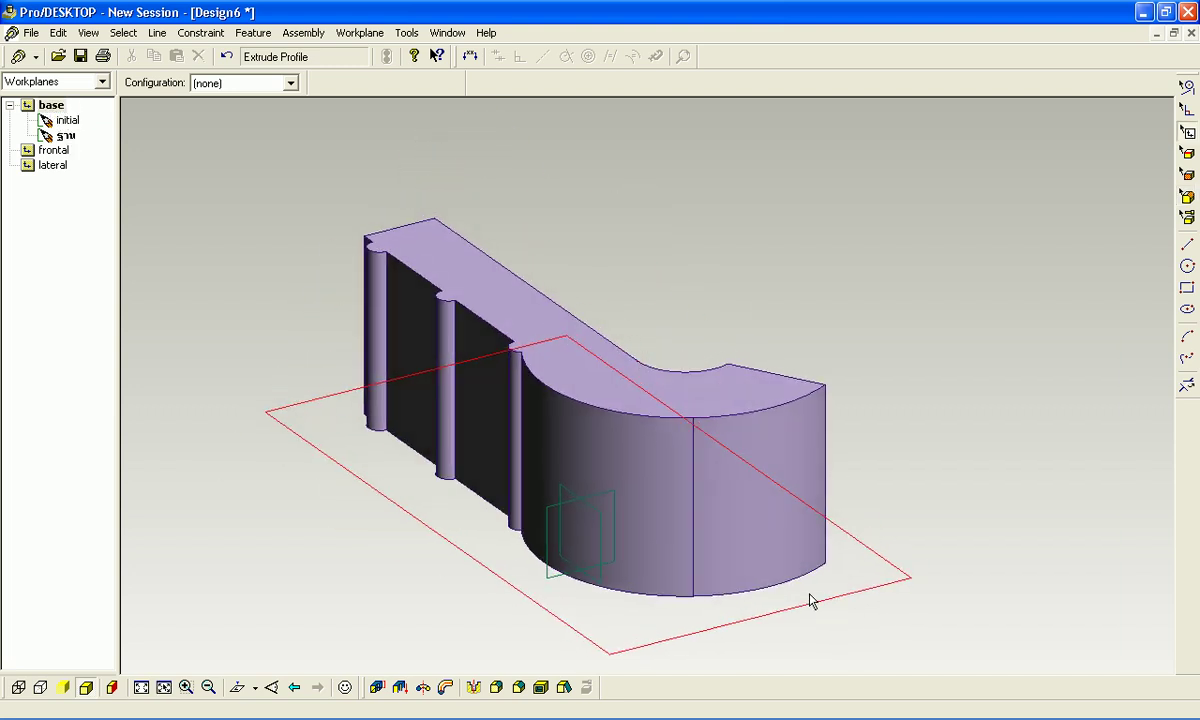
{"action": "middle_click_drag", "start_coordinate": [820, 595], "coordinate": [876, 584]}
{"action": "scroll", "coordinate": [879, 579], "scroll_direction": "up", "scroll_amount": 2}
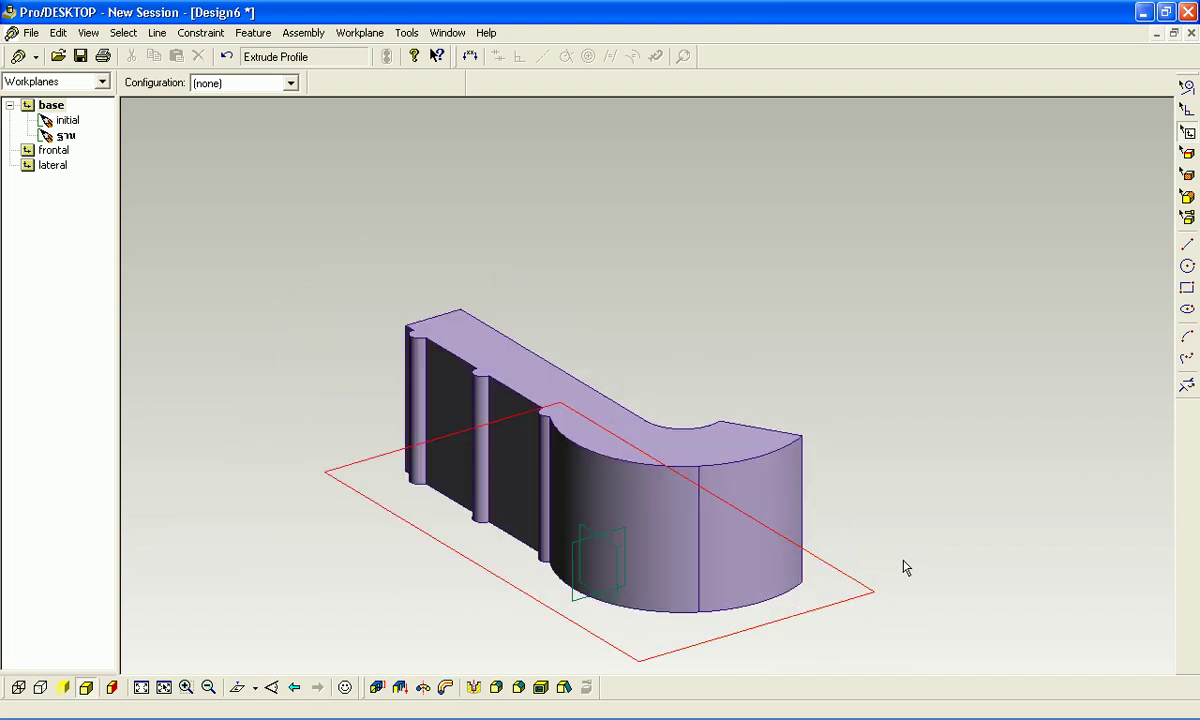
{"action": "right_click", "coordinate": [855, 598]}
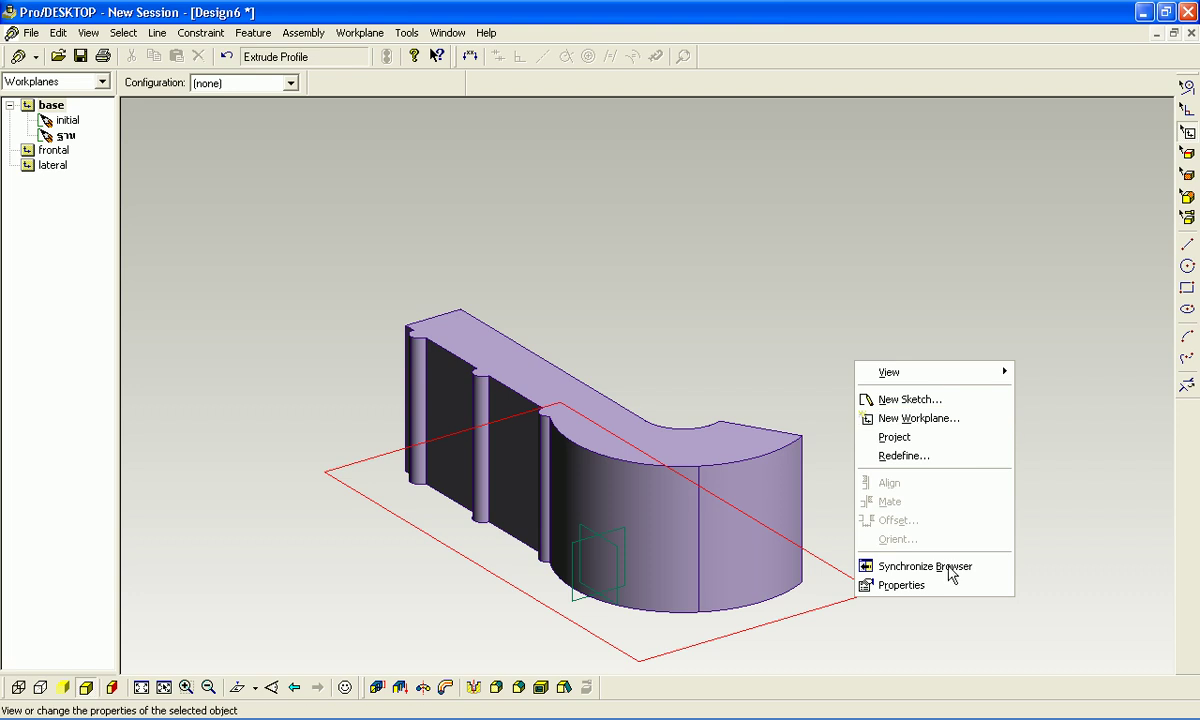
{"action": "left_click", "coordinate": [1088, 716]}
{"action": "left_click", "coordinate": [1084, 668]}
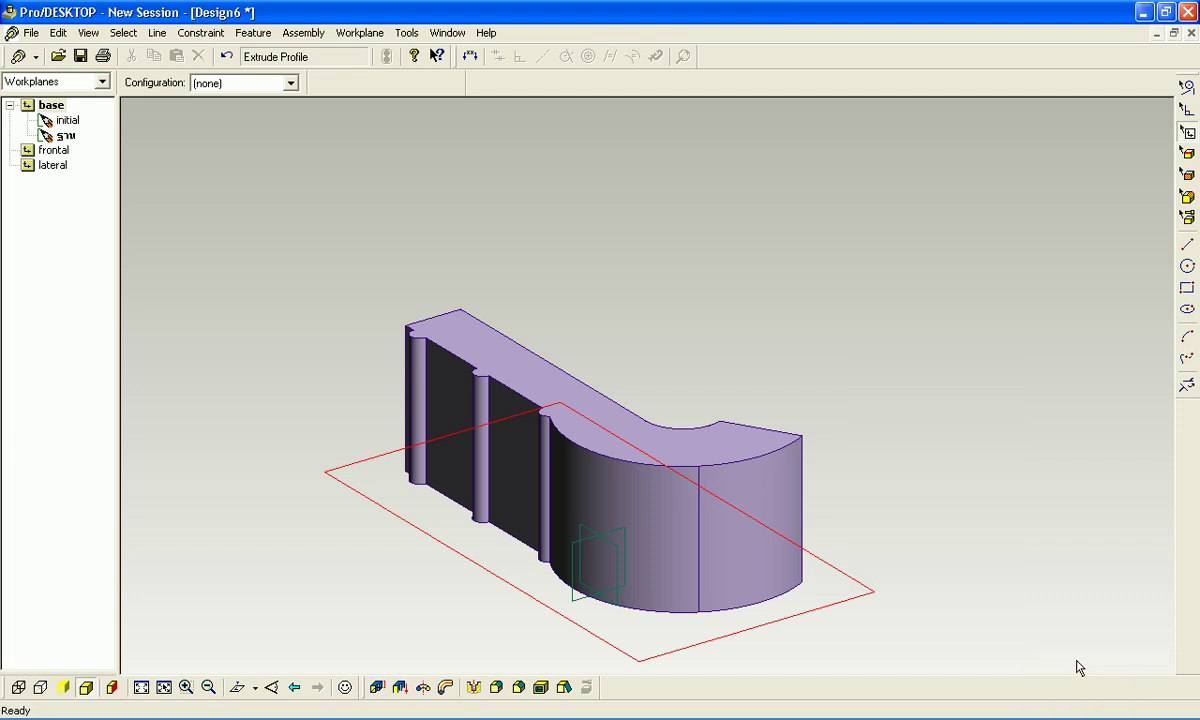
Step: Start a new workplane offset 106 cm above the base workplane
{"action": "right_click", "coordinate": [842, 578]}
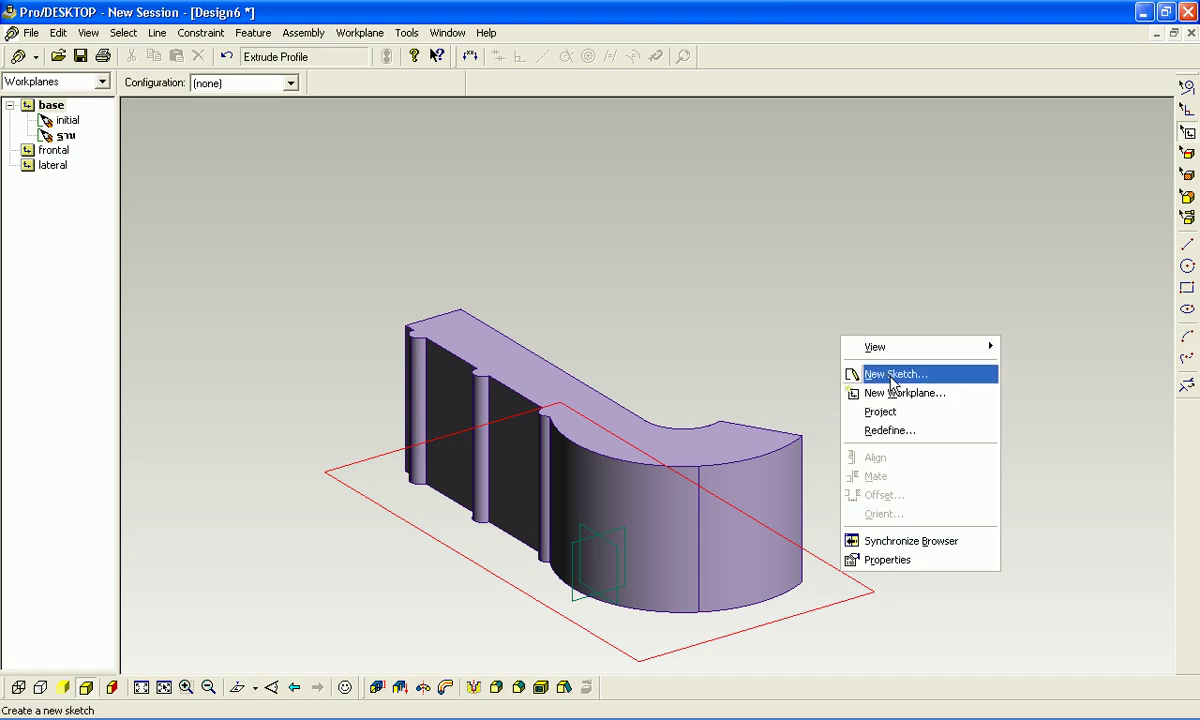
{"action": "left_click", "coordinate": [893, 393]}
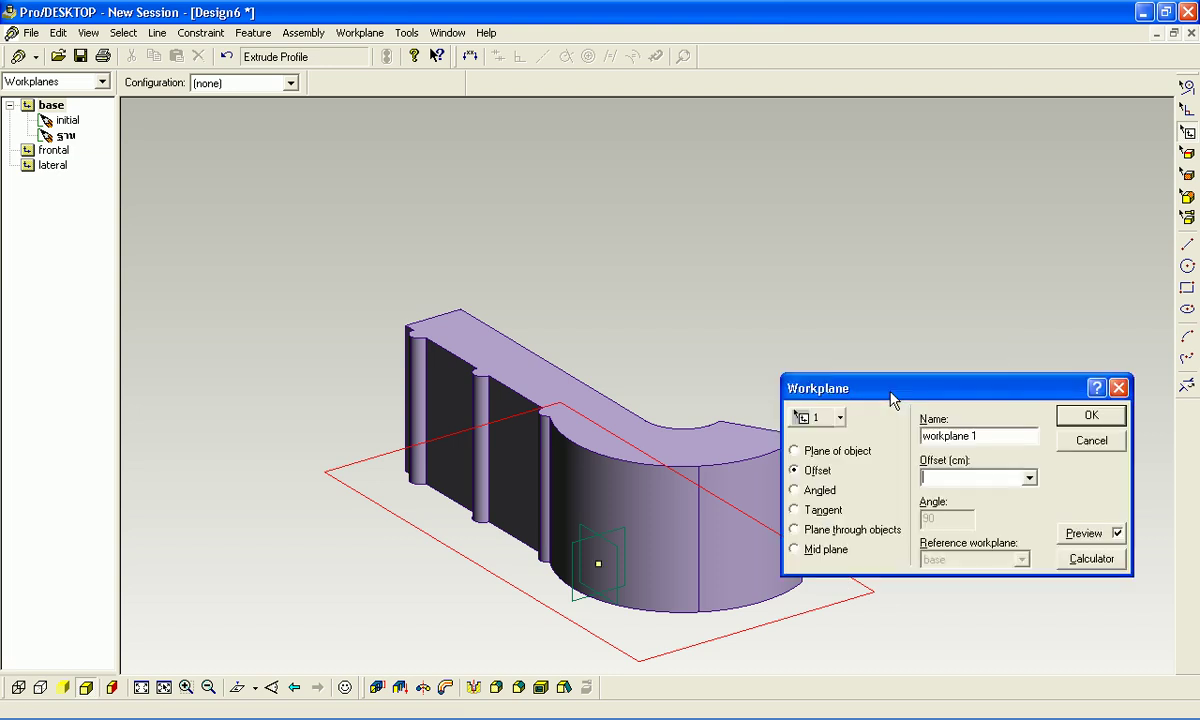
{"action": "left_click_drag", "start_coordinate": [908, 390], "coordinate": [791, 129]}
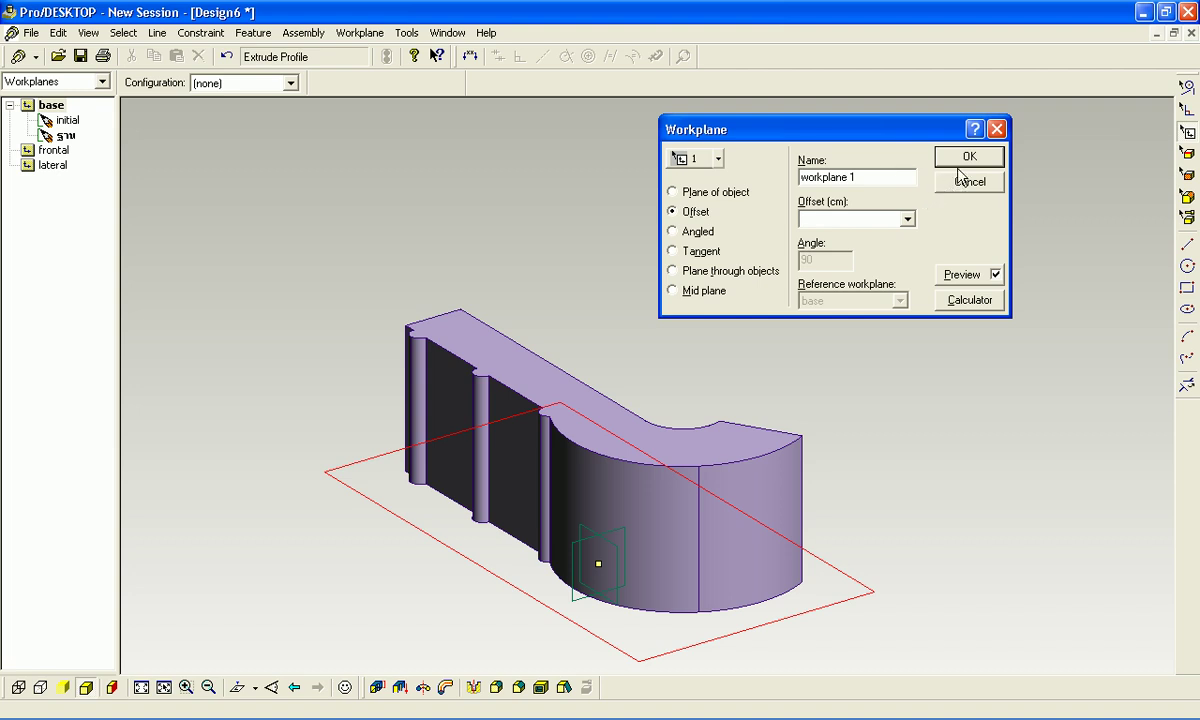
{"action": "left_click_drag", "start_coordinate": [598, 565], "coordinate": [614, 455]}
{"action": "middle_click_drag", "start_coordinate": [614, 455], "coordinate": [700, 450]}
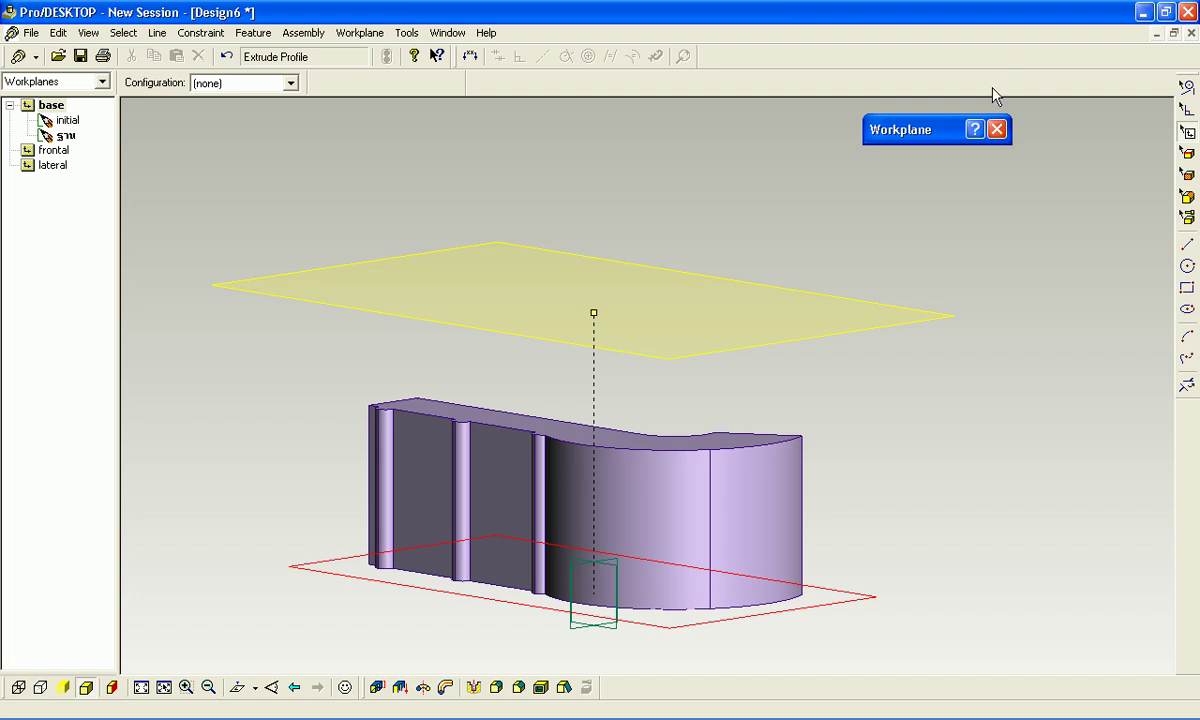
{"action": "mouse_move", "coordinate": [905, 134]}
{"action": "left_click_drag", "start_coordinate": [840, 133], "coordinate": [944, 90]}
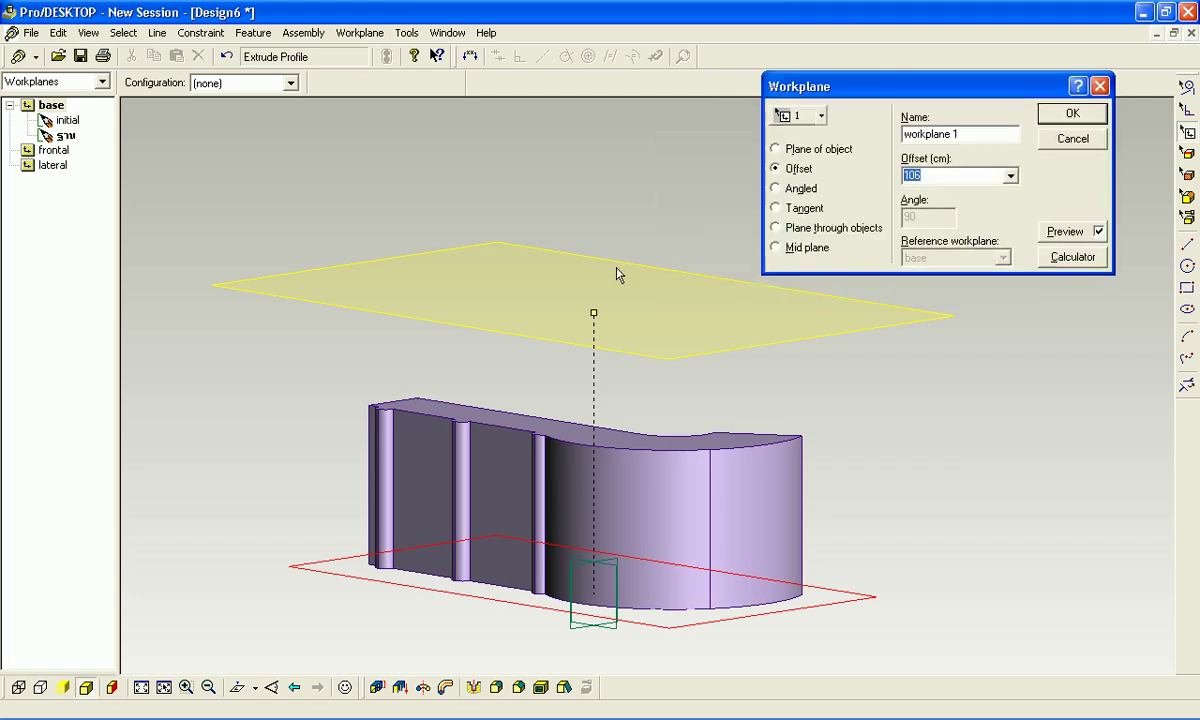
Step: Raise the new workplane's offset from the base workplane to 162 cm
{"action": "left_click_drag", "start_coordinate": [594, 316], "coordinate": [594, 260]}
{"action": "mouse_move", "coordinate": [1060, 84]}
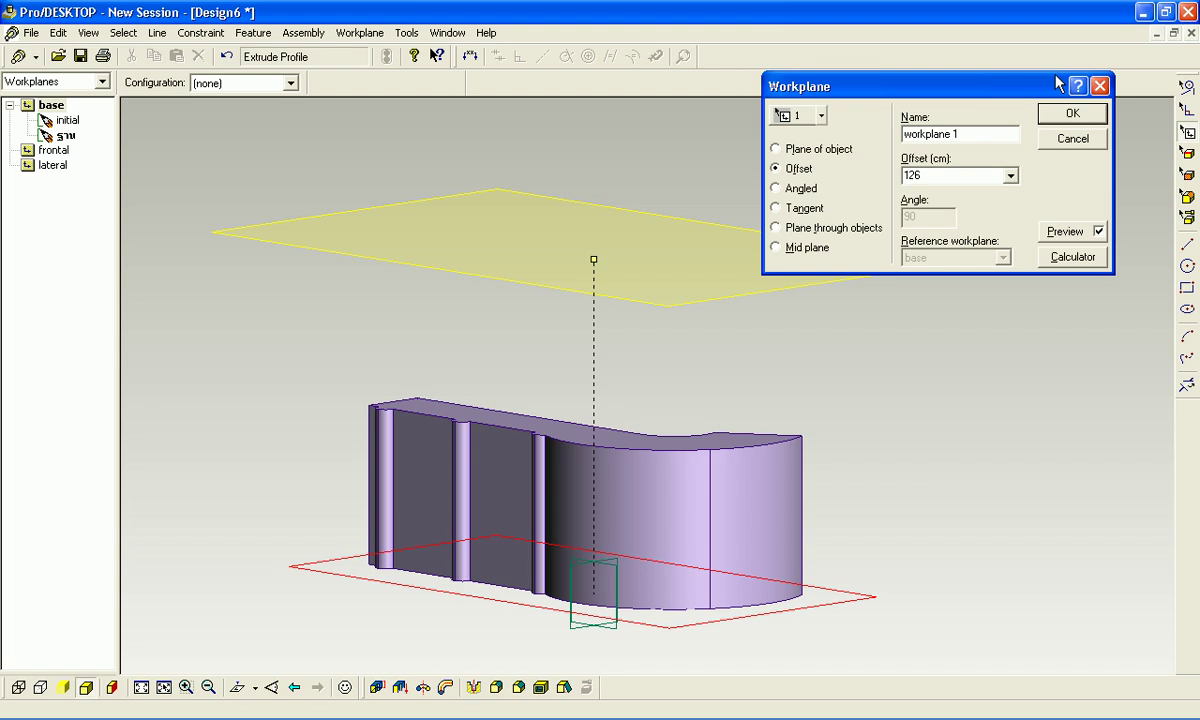
{"action": "left_click_drag", "start_coordinate": [593, 262], "coordinate": [594, 290]}
{"action": "mouse_move", "coordinate": [1022, 82]}
{"action": "middle_click_drag", "start_coordinate": [660, 320], "coordinate": [685, 330]}
{"action": "left_click_drag", "start_coordinate": [594, 296], "coordinate": [595, 162]}
{"action": "mouse_move", "coordinate": [1008, 77]}
{"action": "middle_click_drag", "start_coordinate": [620, 250], "coordinate": [669, 288]}
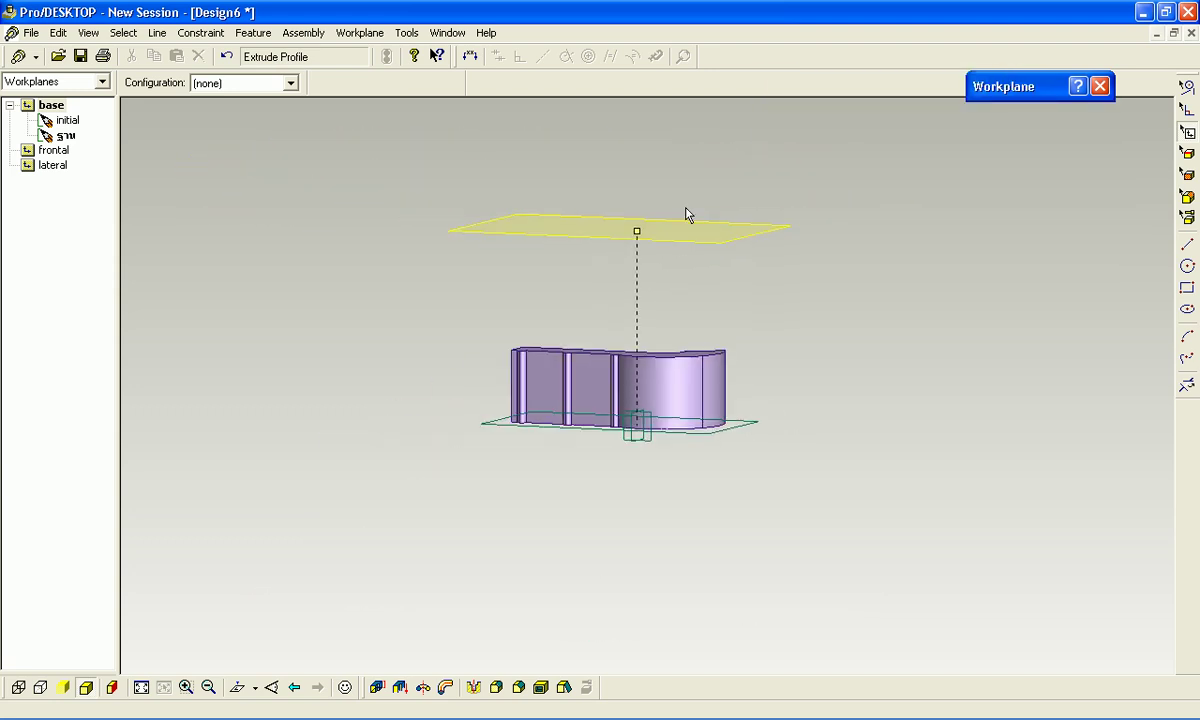
{"action": "middle_click_drag", "start_coordinate": [683, 225], "coordinate": [972, 118]}
{"action": "mouse_move", "coordinate": [1007, 88]}
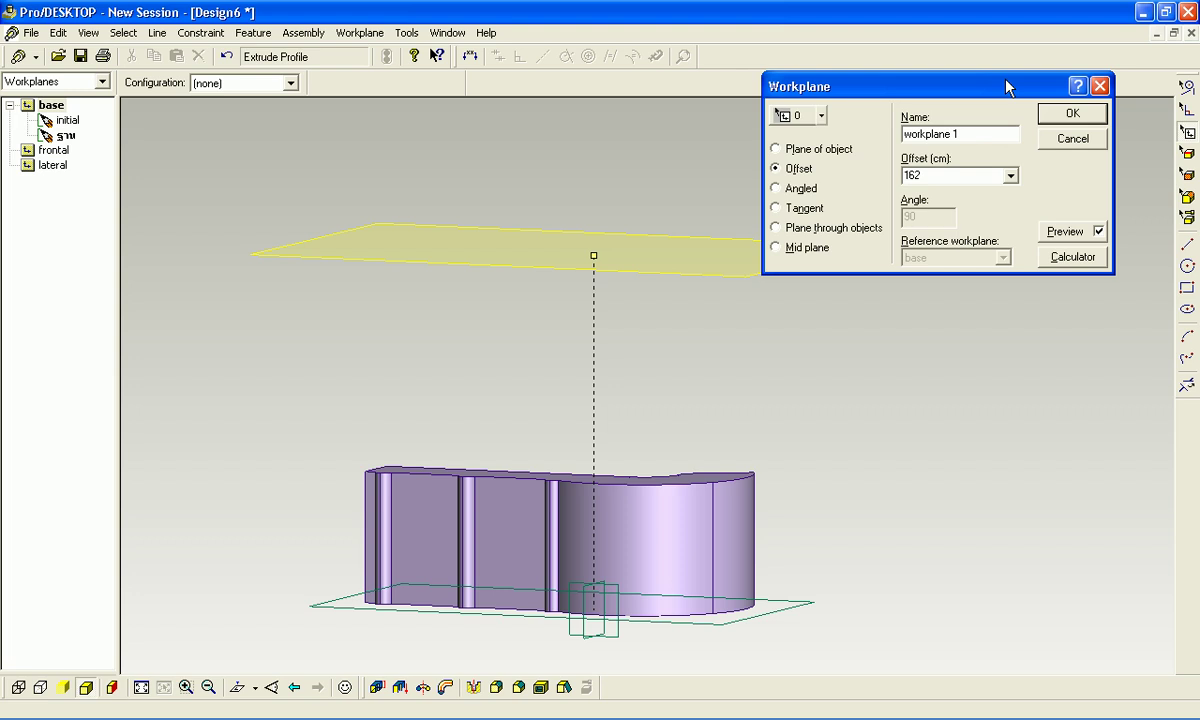